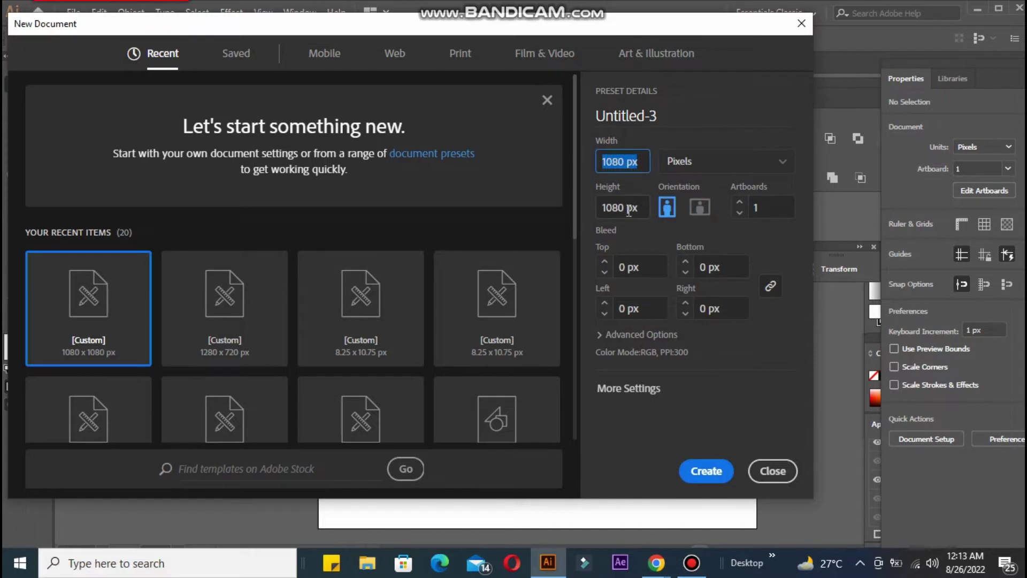
pyautogui.click(654, 334)
pyautogui.click(662, 313)
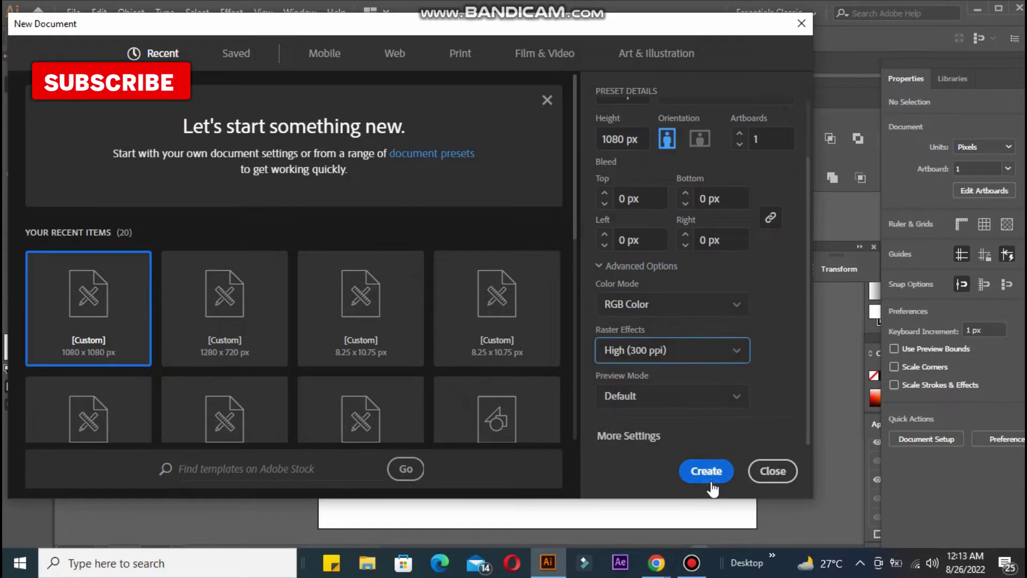
pyautogui.click(791, 471)
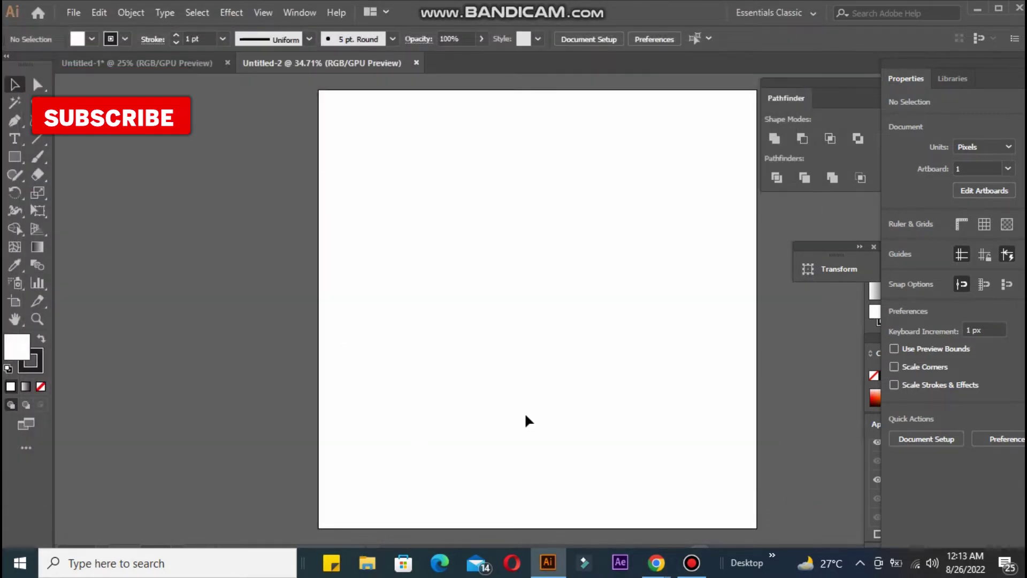
# Paste the copied navy ellipse, grey rectangle and red rectangle, and move them off the artboard onto the pasteboard as colour references
pyautogui.rightClick(88, 189)
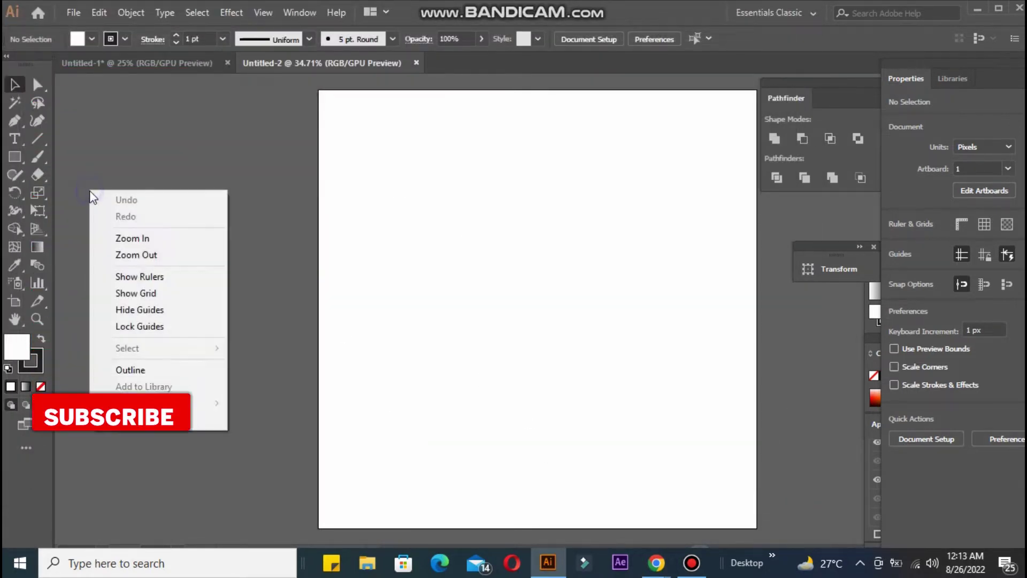
pyautogui.click(269, 207)
pyautogui.hotkey('ctrl', 'v')
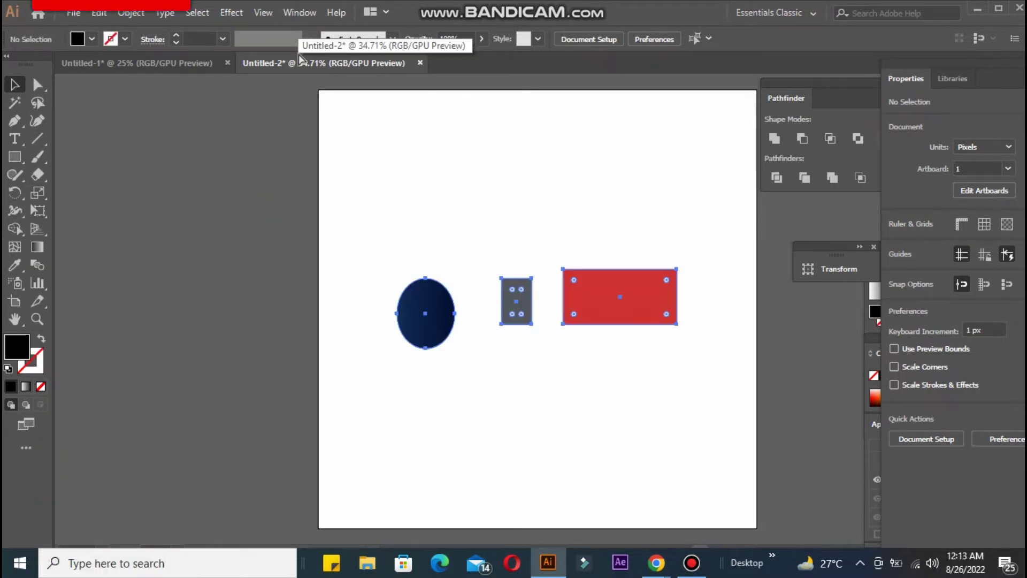
pyautogui.moveTo(502, 287); pyautogui.dragTo(163, 195)
pyautogui.click(213, 197)
pyautogui.moveTo(246, 196); pyautogui.dragTo(101, 357)
# Open the newest Unsplash JPG photo from the Downloads folder
pyautogui.click(73, 12)
pyautogui.click(88, 60)
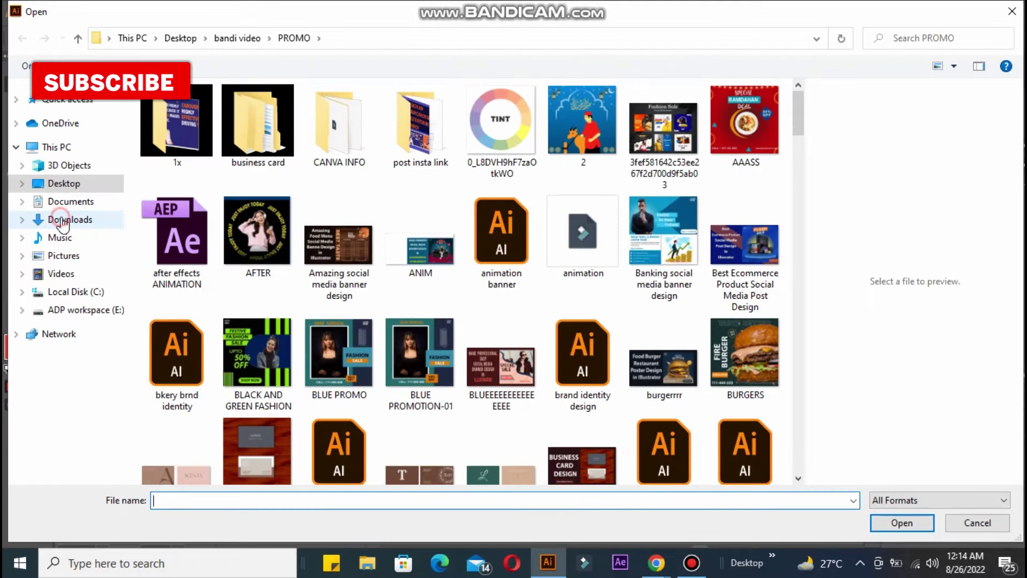
pyautogui.click(63, 220)
pyautogui.click(225, 129)
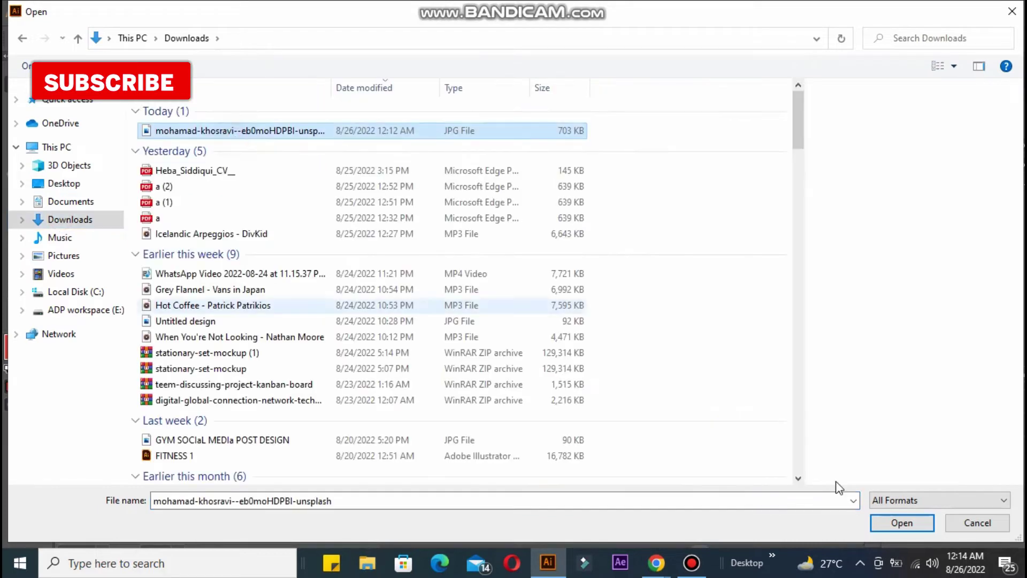
pyautogui.click(902, 523)
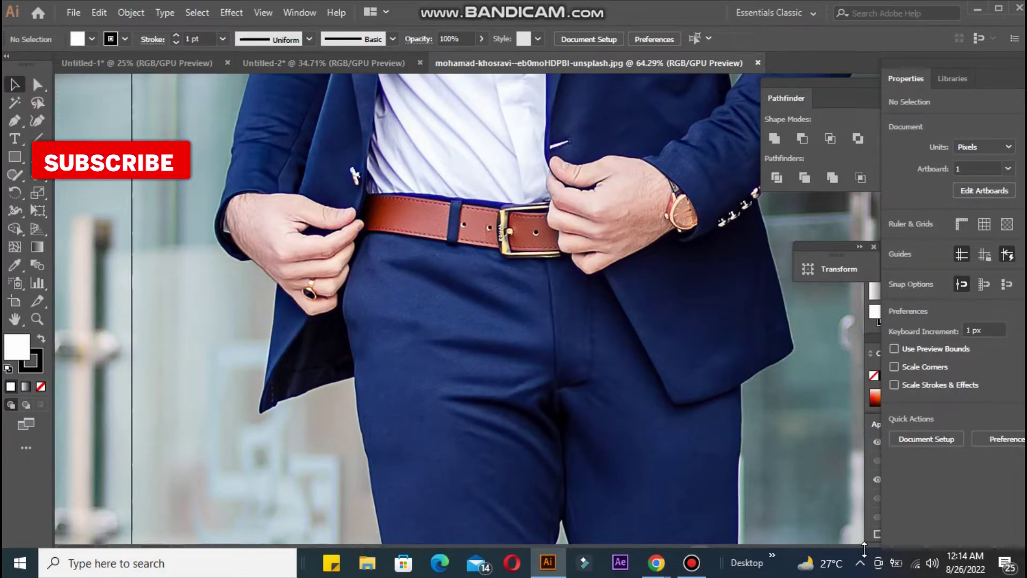
# Start a Pen tool outline at the man's front shoe up to the trouser cuff, with the path's fill set to none
pyautogui.hotkey('ctrl', 'p')
pyautogui.click(724, 495)
pyautogui.hotkey('ctrl', '0')
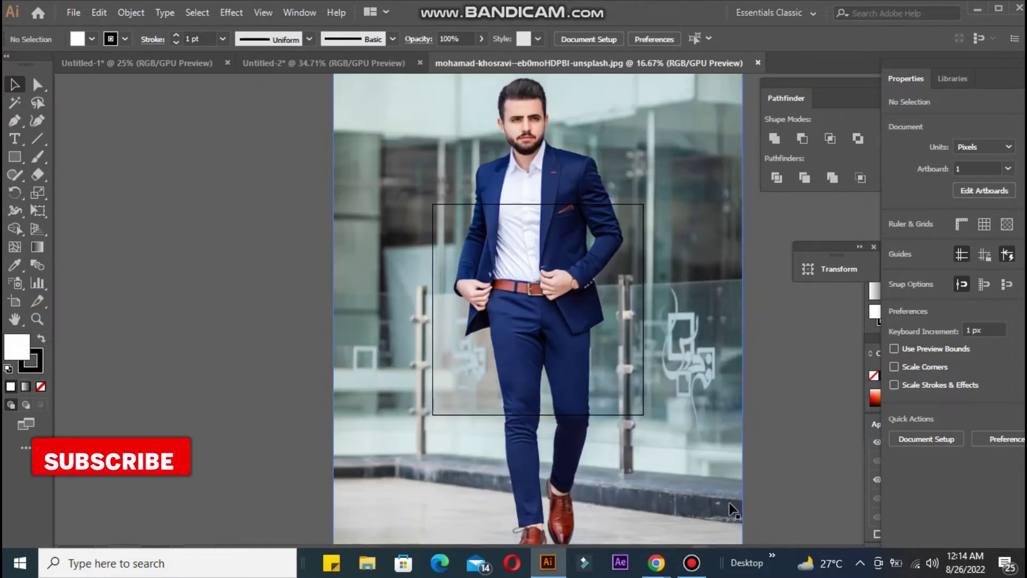
pyautogui.press('p')
pyautogui.moveTo(515, 533); pyautogui.dragTo(514, 515)
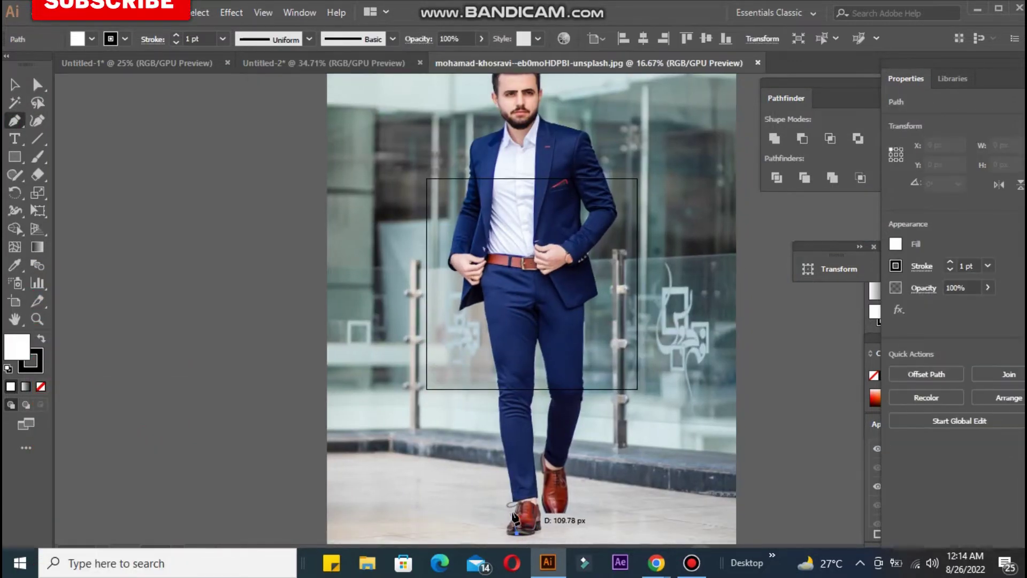
pyautogui.moveTo(518, 475); pyautogui.dragTo(544, 476)
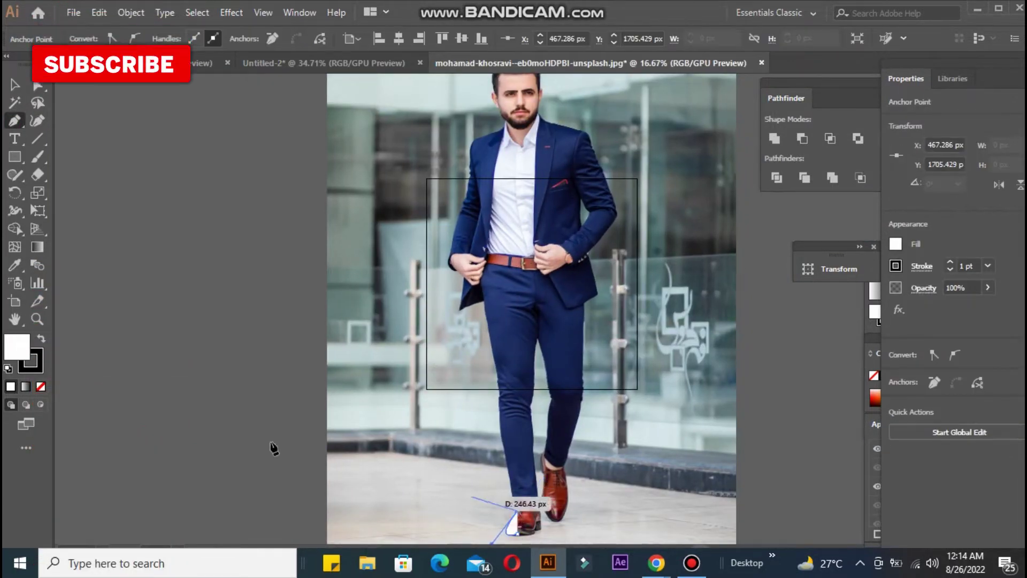
pyautogui.click(41, 386)
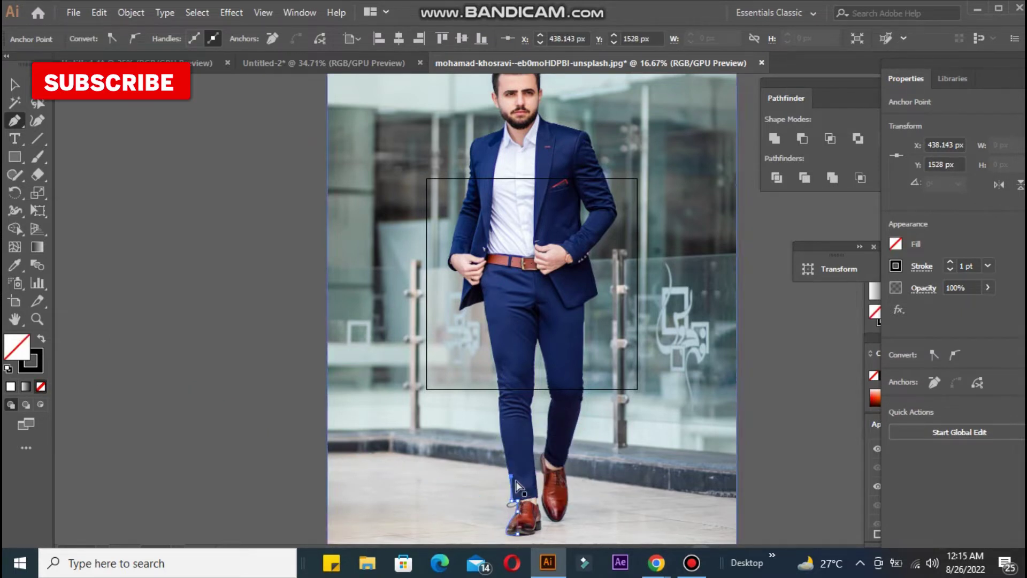
# Continue the outline up the outer front leg, around the jacket hem and hand, and along the sleeve to the shoulder and neck
pyautogui.click(499, 421)
pyautogui.click(499, 385)
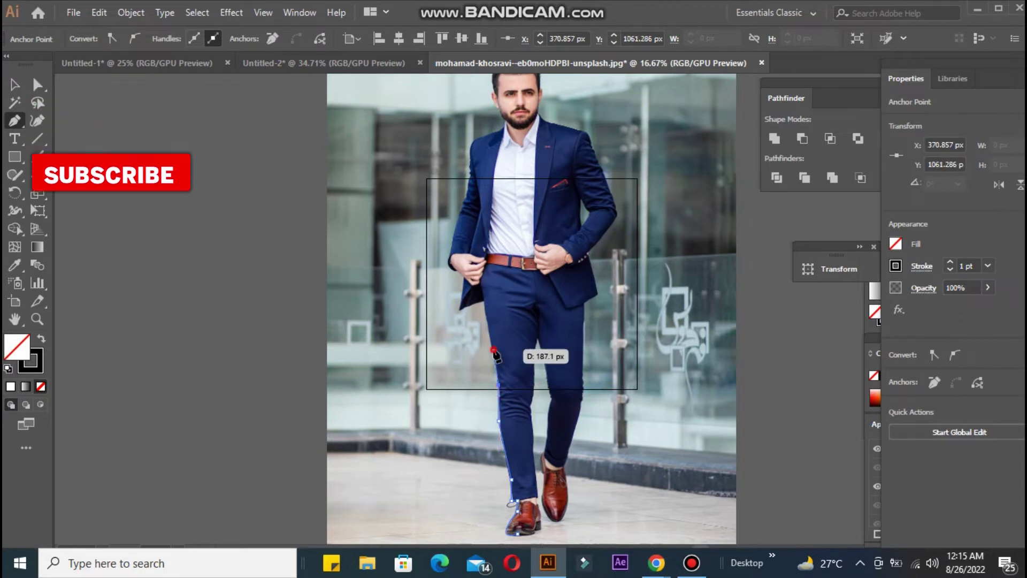
pyautogui.click(493, 350)
pyautogui.click(481, 300)
pyautogui.click(461, 309)
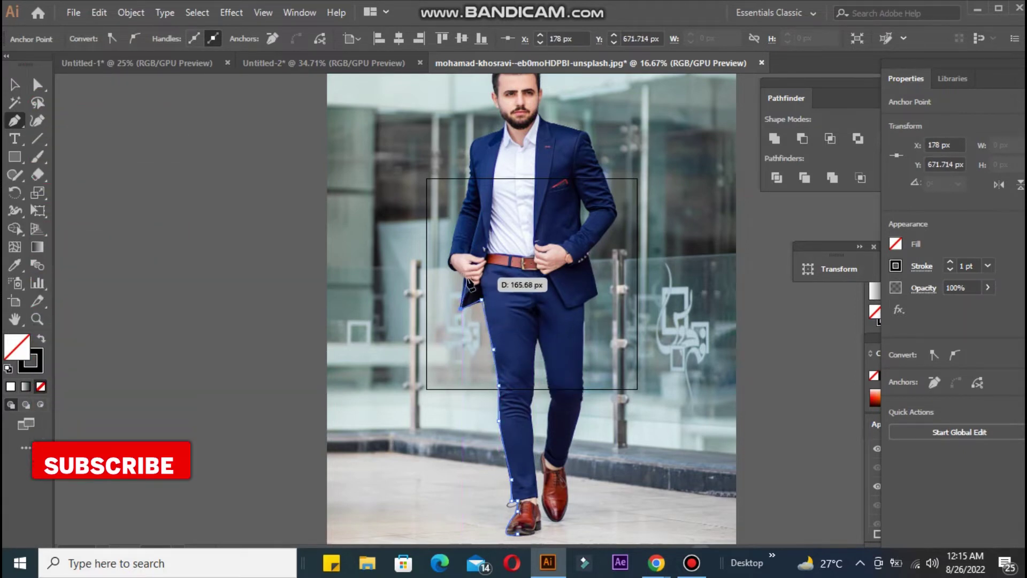
pyautogui.click(463, 274)
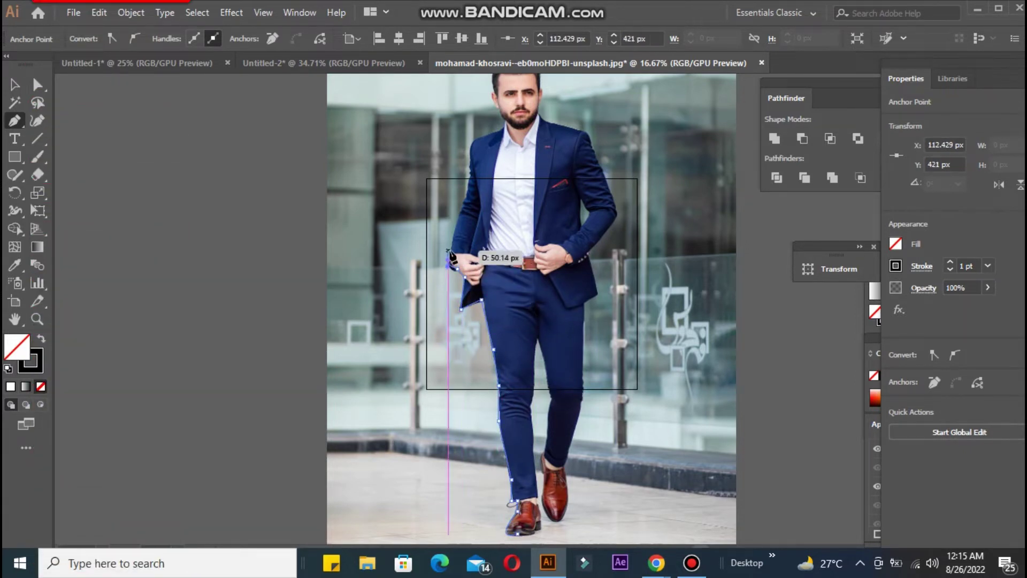
pyautogui.click(463, 203)
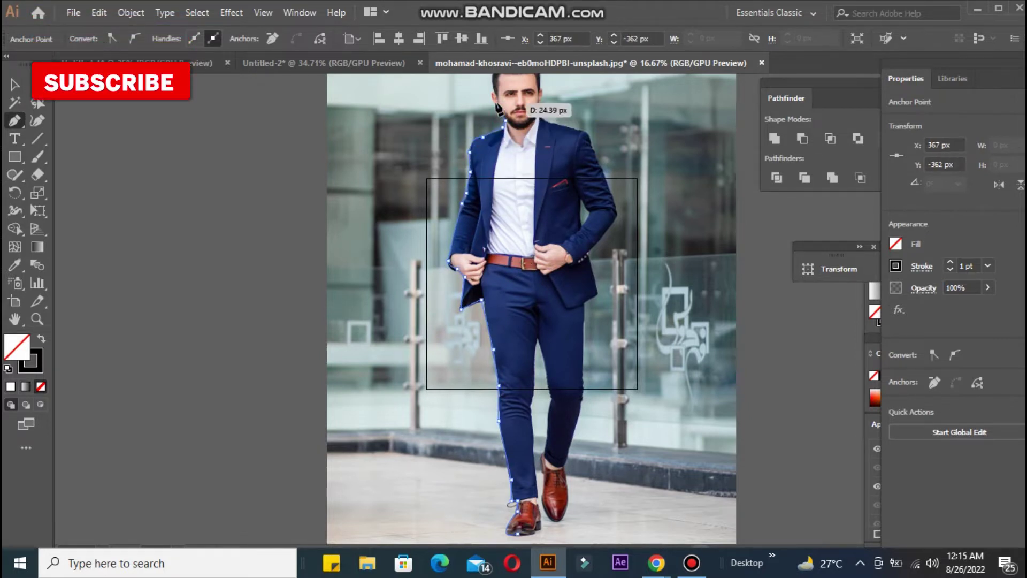
# Trace the outline around the man's hair and face, down the neck and across the opposite shoulder to the upper arm
pyautogui.scroll(3, 496, 96)
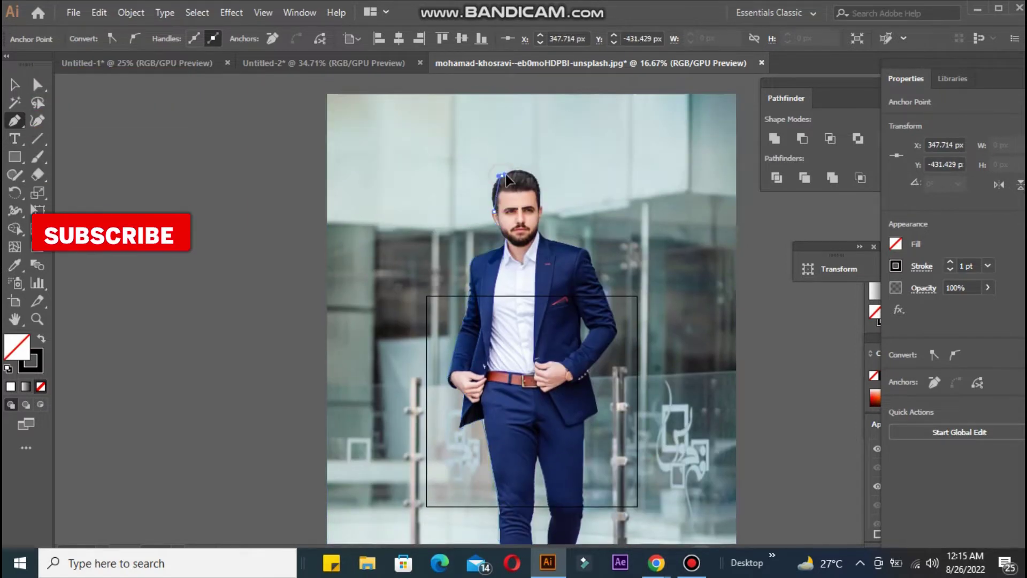
pyautogui.moveTo(501, 175); pyautogui.dragTo(531, 223)
pyautogui.click(537, 205)
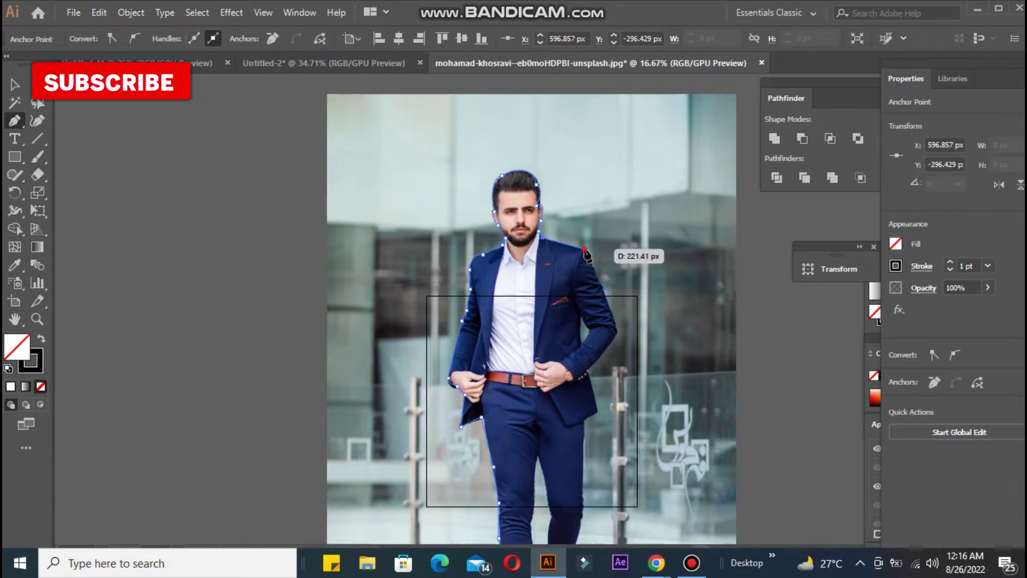
pyautogui.moveTo(600, 298); pyautogui.dragTo(601, 298)
pyautogui.click(598, 276)
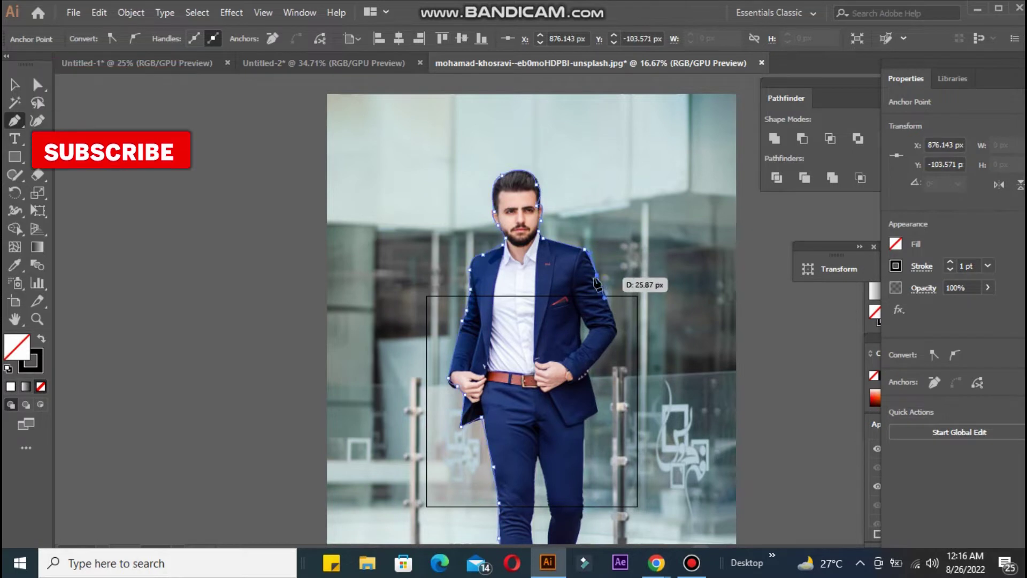
# Trace the outline down the second sleeve, around the jacket hem and along the outer rear leg to the rear shoe
pyautogui.click(619, 331)
pyautogui.click(587, 373)
pyautogui.click(599, 409)
pyautogui.click(585, 421)
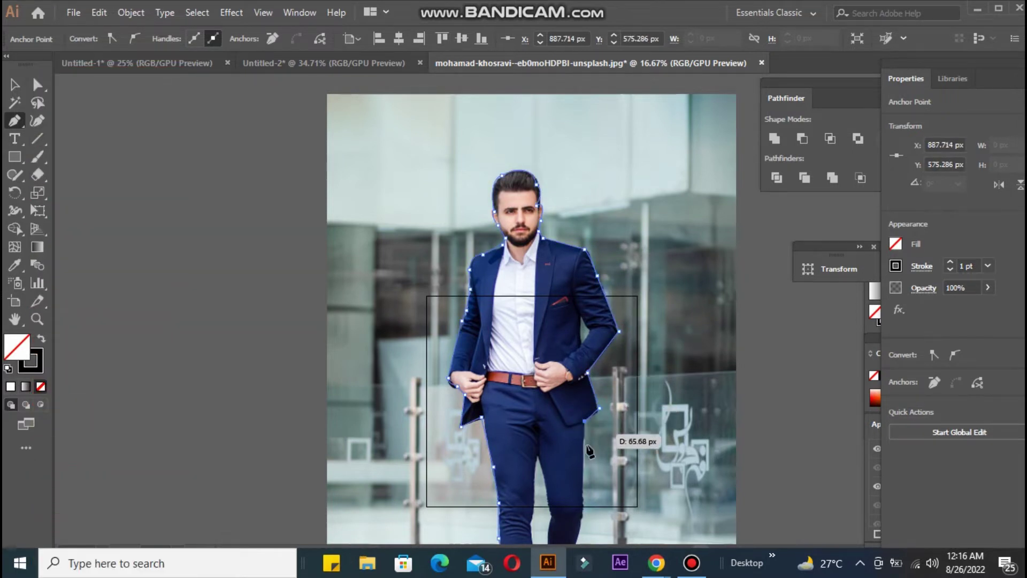
pyautogui.click(583, 501)
pyautogui.scroll(-3, 583, 501)
pyautogui.moveTo(570, 406); pyautogui.dragTo(568, 475)
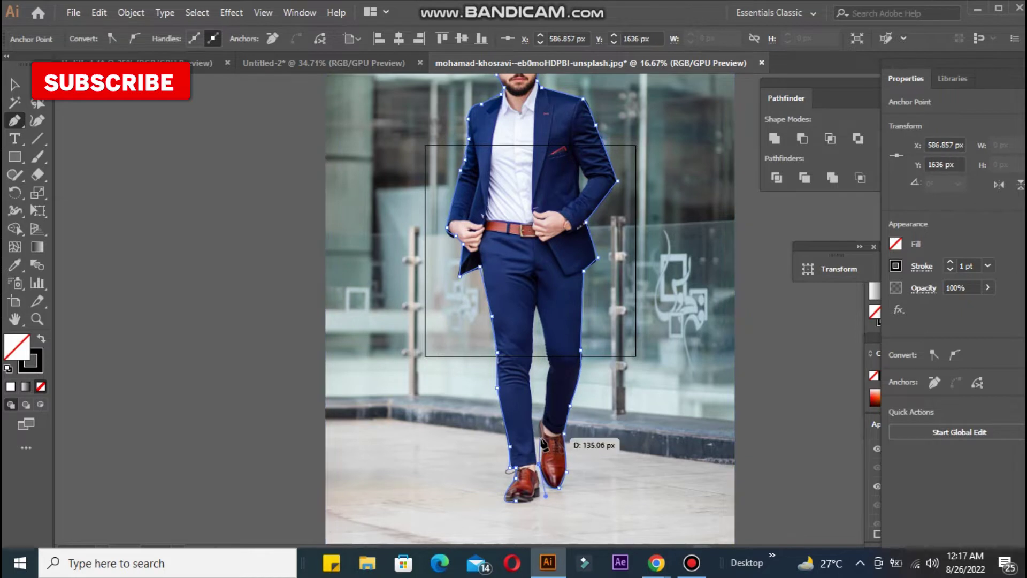
# Trace the inner edges of both legs from the rear shoe up to the crotch and back down to finish at the front shoe
pyautogui.click(544, 443)
pyautogui.moveTo(542, 419); pyautogui.dragTo(551, 404)
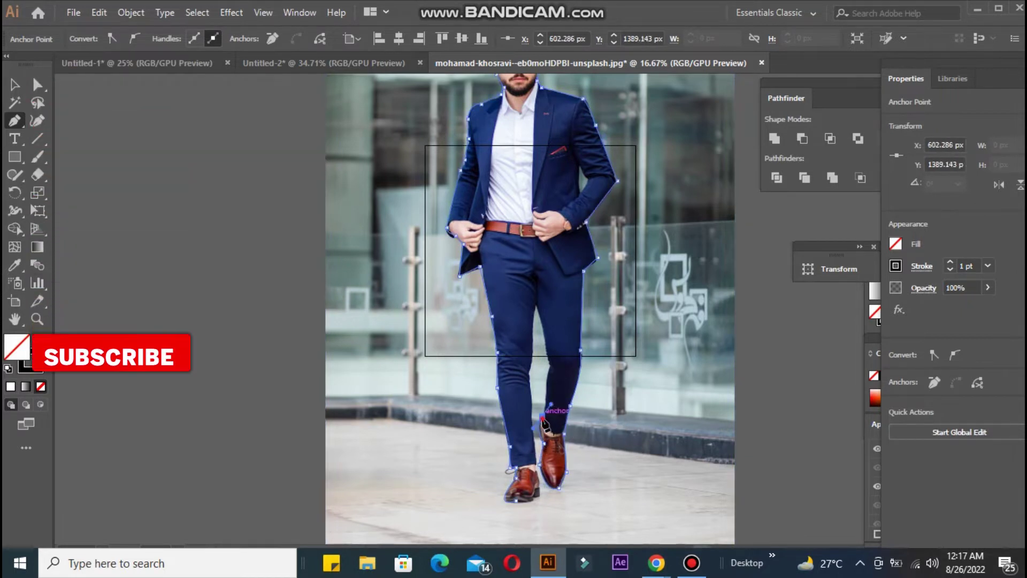
pyautogui.click(543, 417)
pyautogui.click(551, 364)
pyautogui.click(537, 301)
pyautogui.click(531, 332)
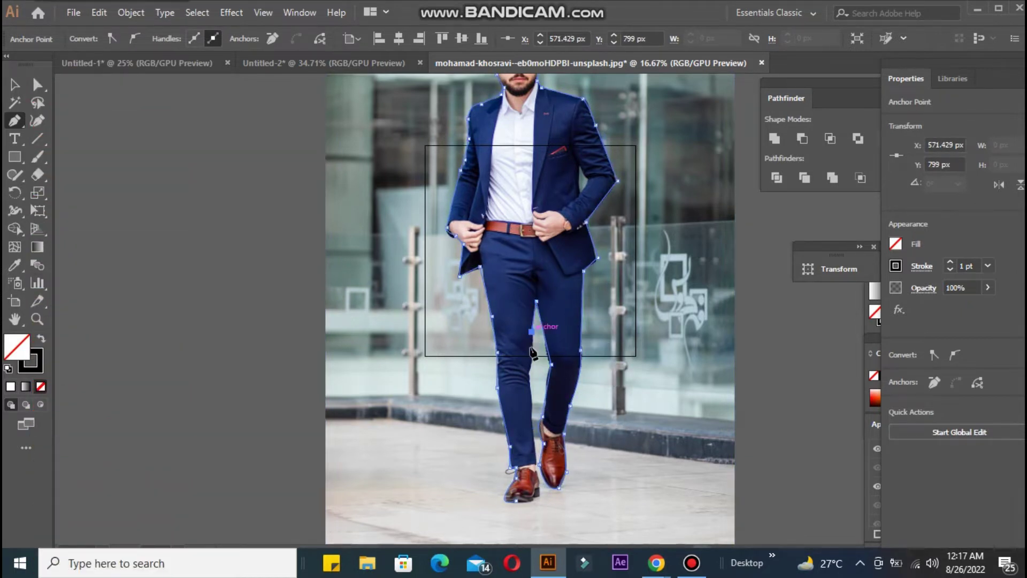
pyautogui.moveTo(532, 363); pyautogui.dragTo(538, 467)
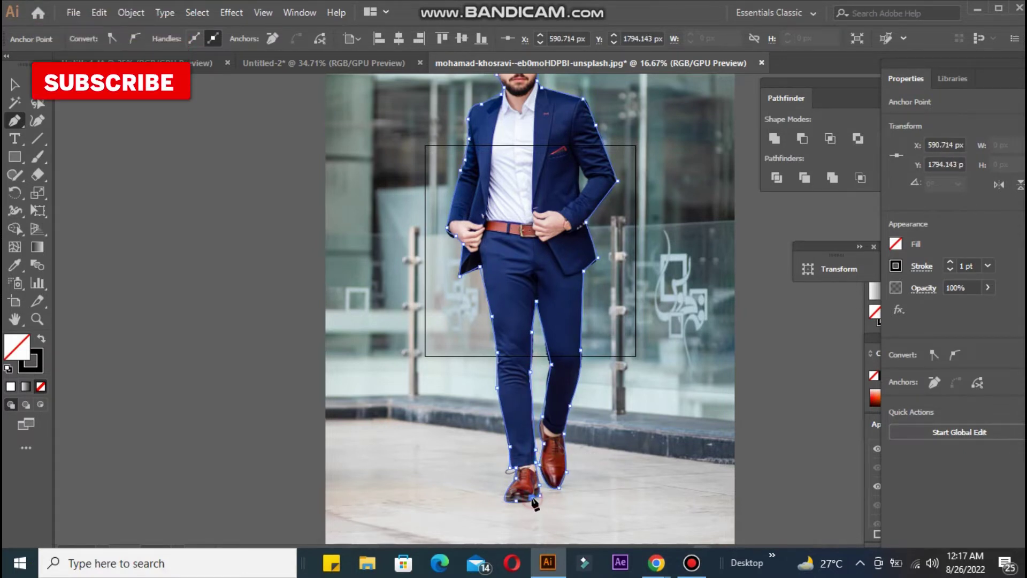
# Select the photo and the traced path together and make a clipping mask to cut out the man
pyautogui.hotkey('ctrl', 'a')
pyautogui.rightClick(357, 241)
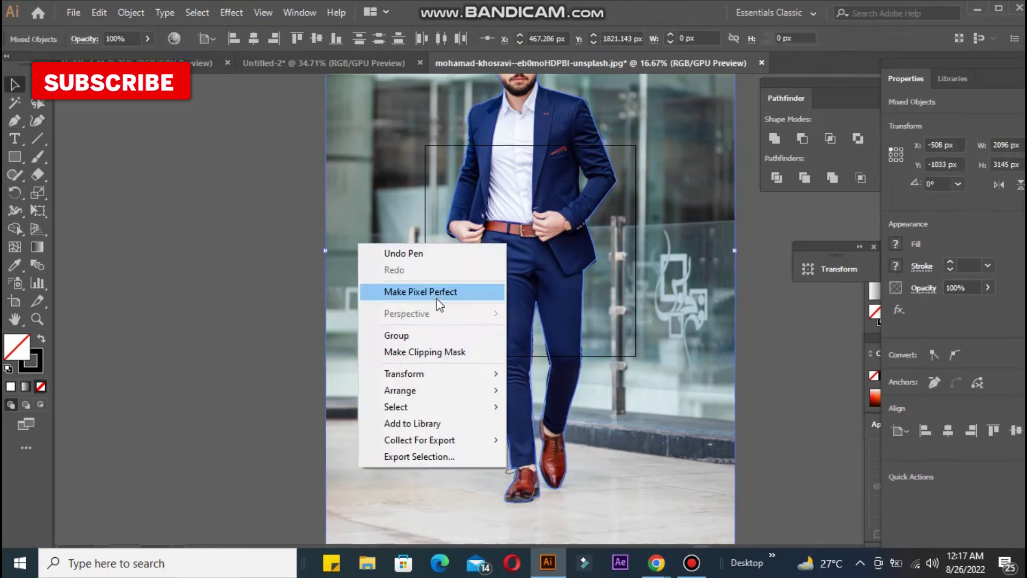
pyautogui.click(437, 293)
pyautogui.rightClick(353, 257)
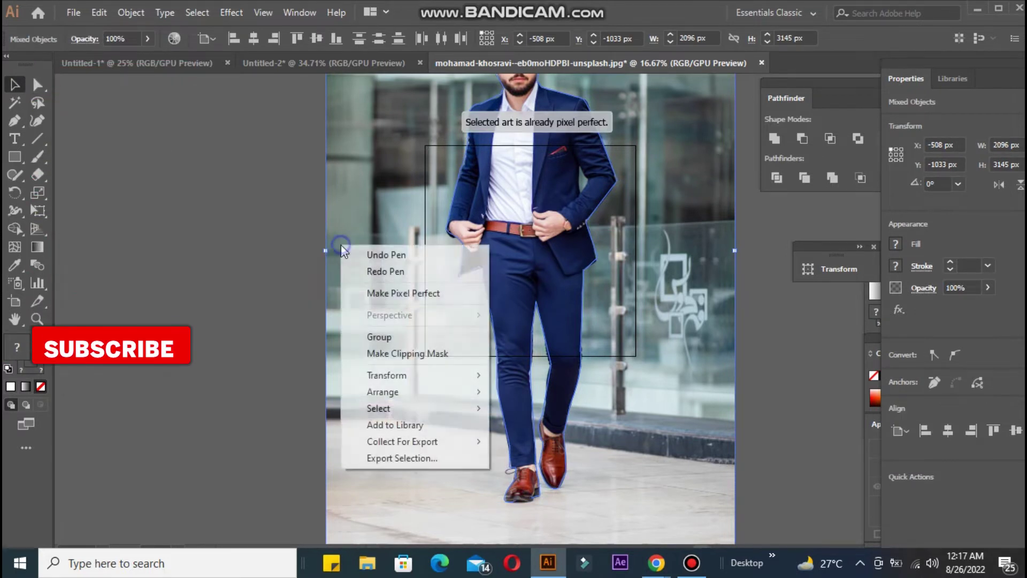
pyautogui.click(402, 353)
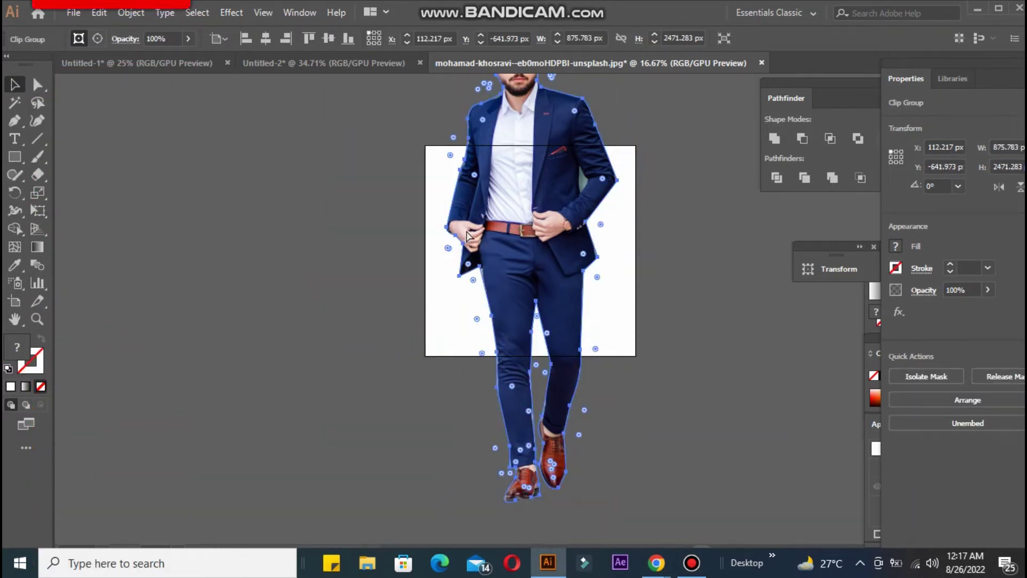
# Paste the cut-out man into the Untitled-2 document, scale him to about 186 × 525 px and place him on the pasteboard beside the artboard
pyautogui.click(343, 63)
pyautogui.hotkey('ctrl', 'v')
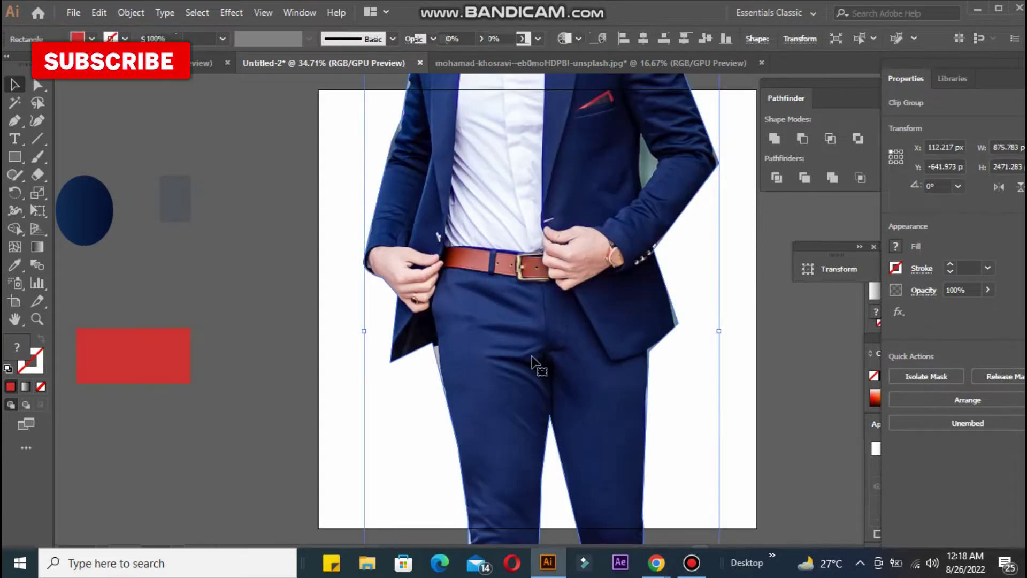
pyautogui.moveTo(364, 333); pyautogui.dragTo(644, 331)
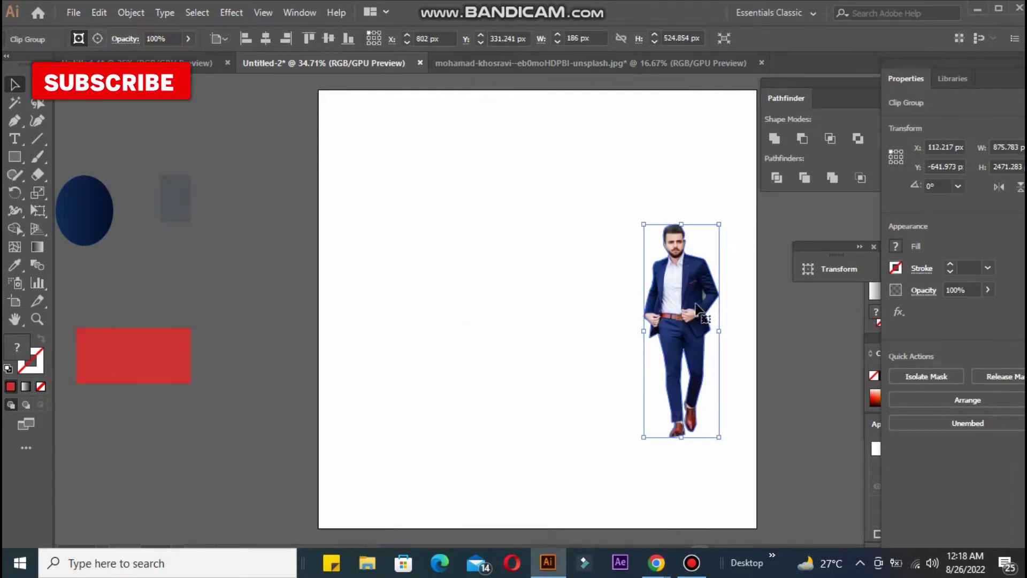
pyautogui.moveTo(289, 261); pyautogui.dragTo(237, 238)
# Draw a 1080 × 1080 px rectangle covering the artboard and fill it with the navy gradient sampled from the ellipse
pyautogui.click(14, 157)
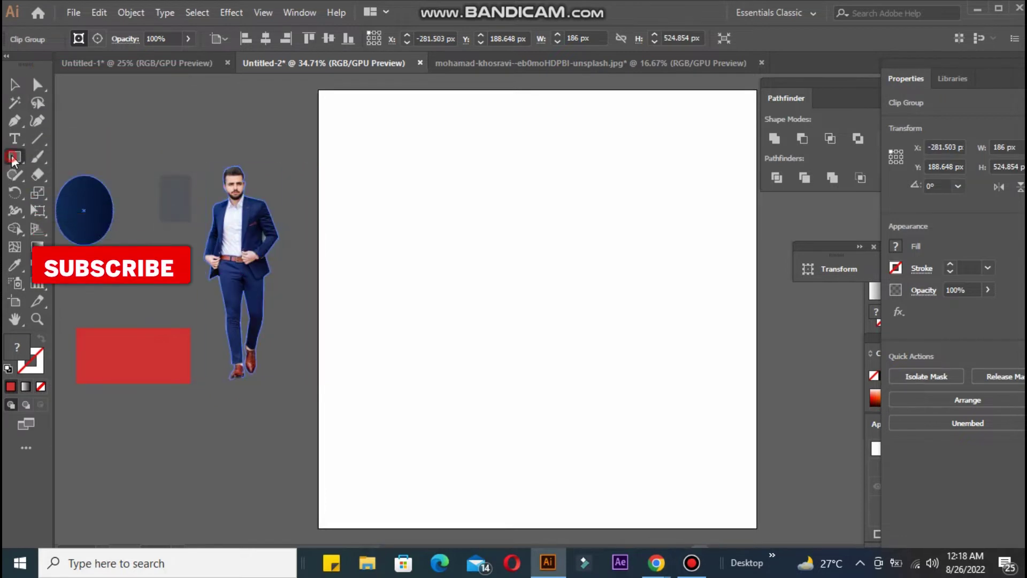
pyautogui.moveTo(320, 89); pyautogui.dragTo(757, 525)
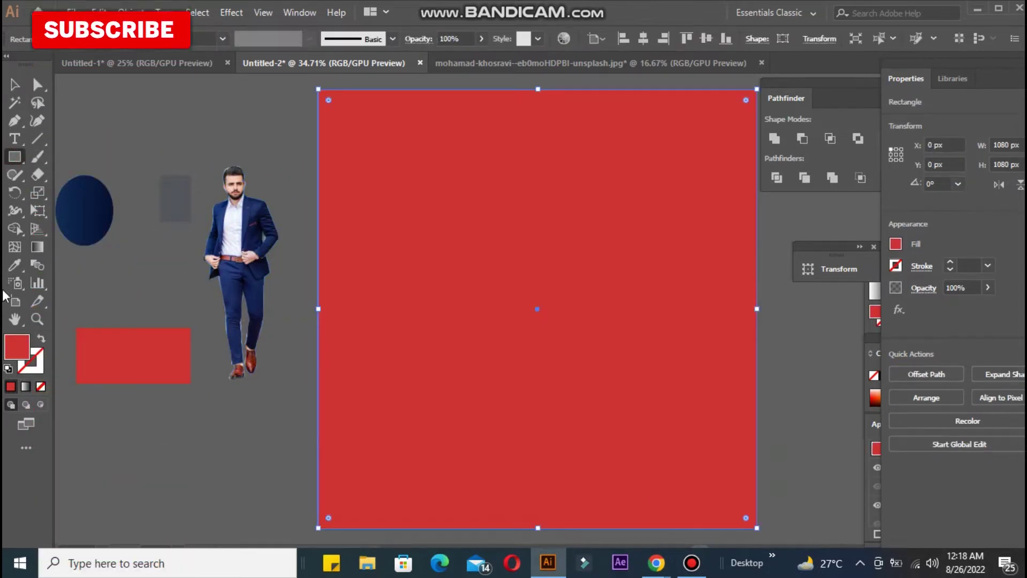
pyautogui.click(15, 265)
pyautogui.click(63, 202)
pyautogui.click(15, 85)
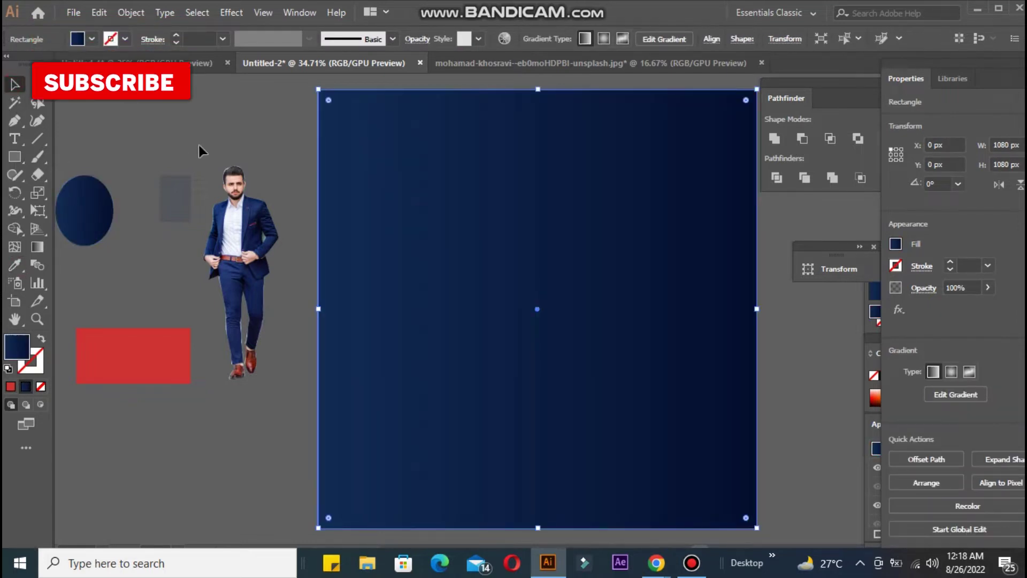
# Lock the navy gradient background rectangle
pyautogui.click(199, 146)
pyautogui.click(436, 225)
pyautogui.hotkey('ctrl', '2')
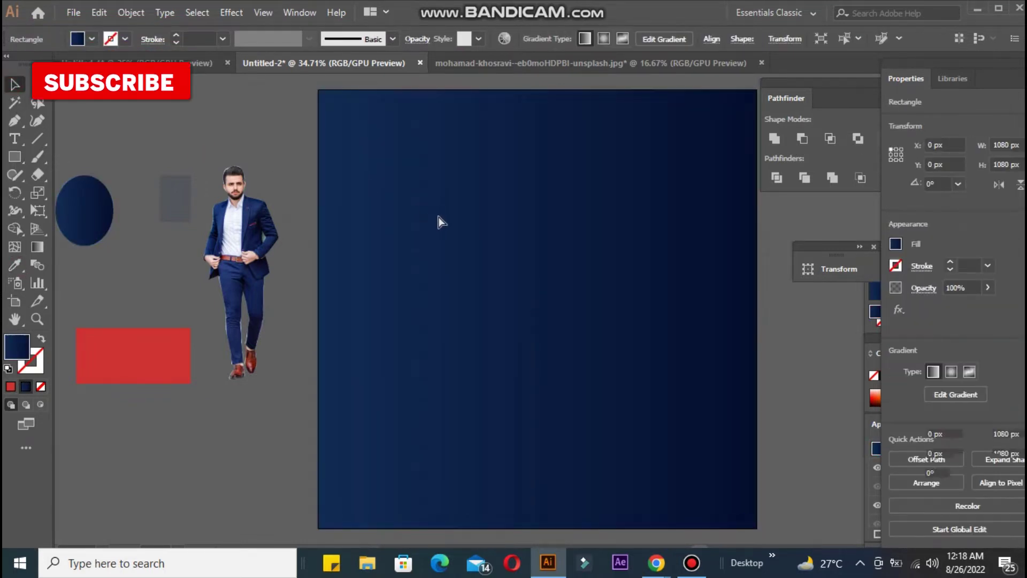
# Add the text BOLD on the pasteboard above the man and enlarge it to about 161 pt
pyautogui.click(10, 158)
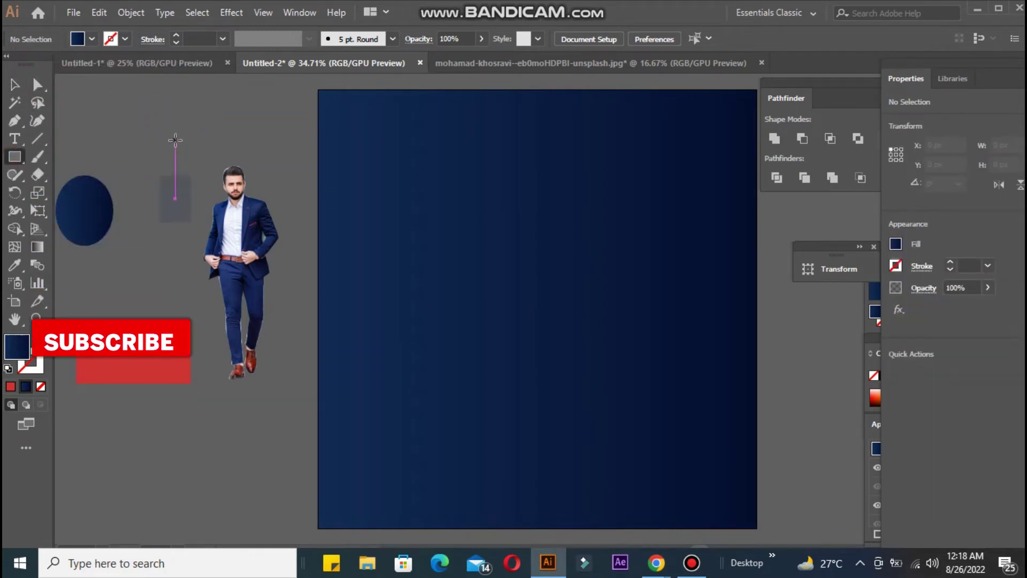
pyautogui.press('t')
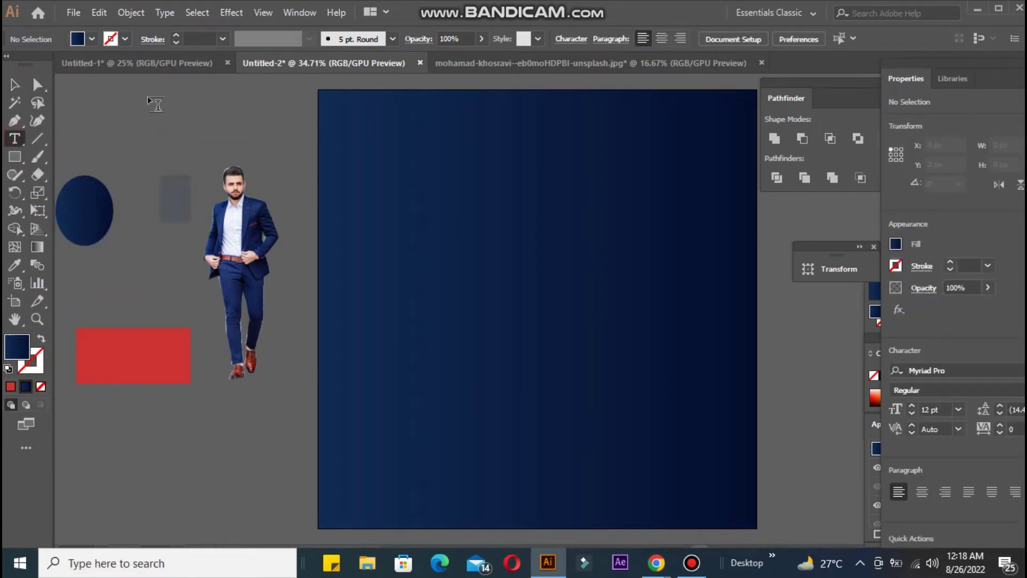
pyautogui.click(150, 96)
pyautogui.write('BU')
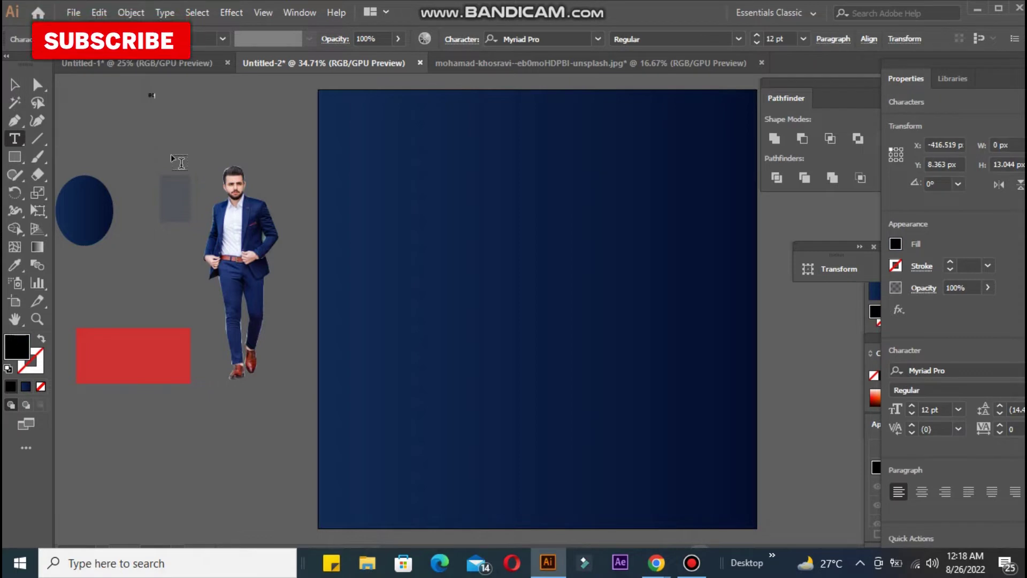
pyautogui.write('SIN')
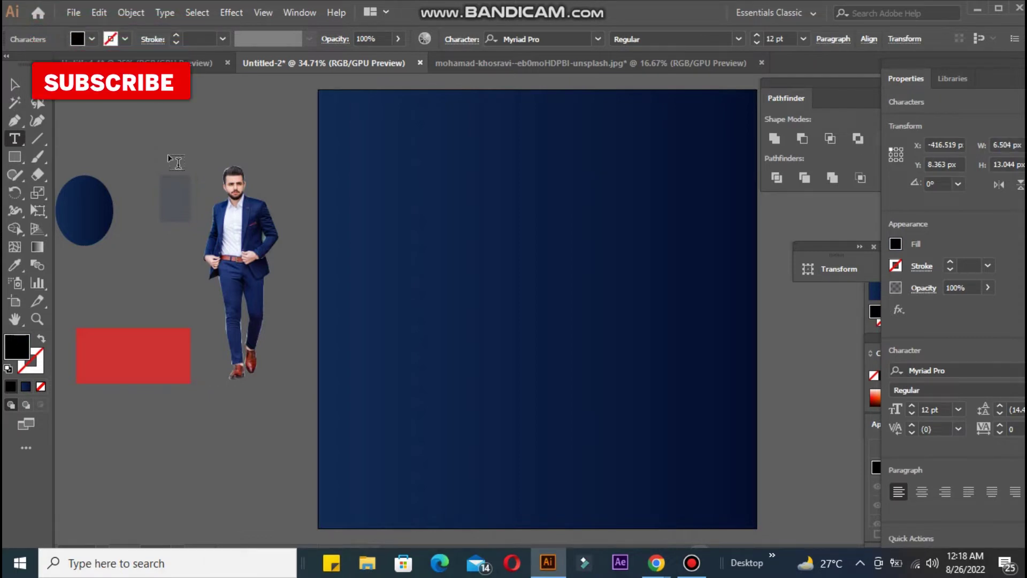
pyautogui.moveTo(163, 106); pyautogui.dragTo(321, 251)
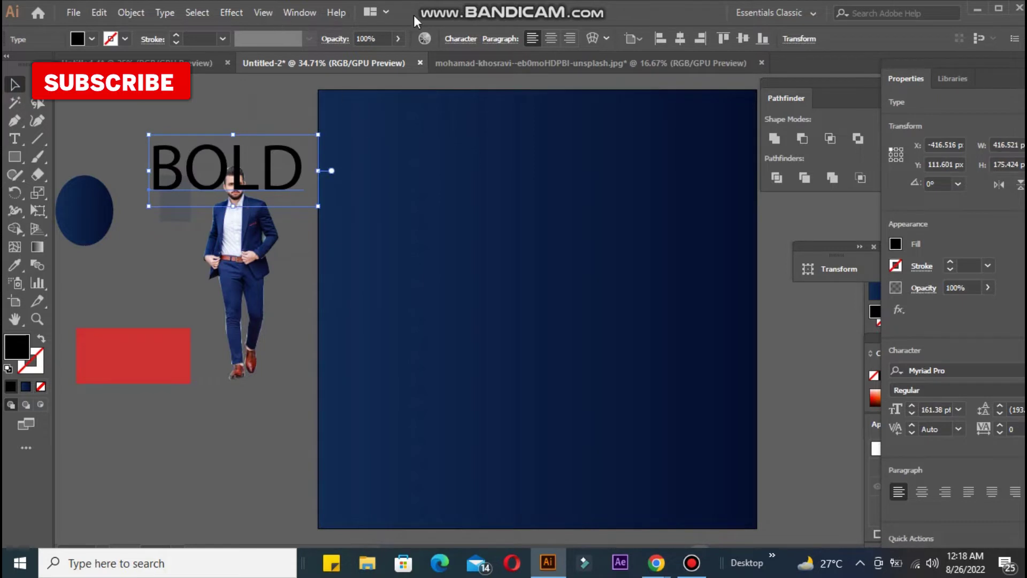
# Change the BOLD text's font to ITC Avant Garde Gothic Bold
pyautogui.click(462, 39)
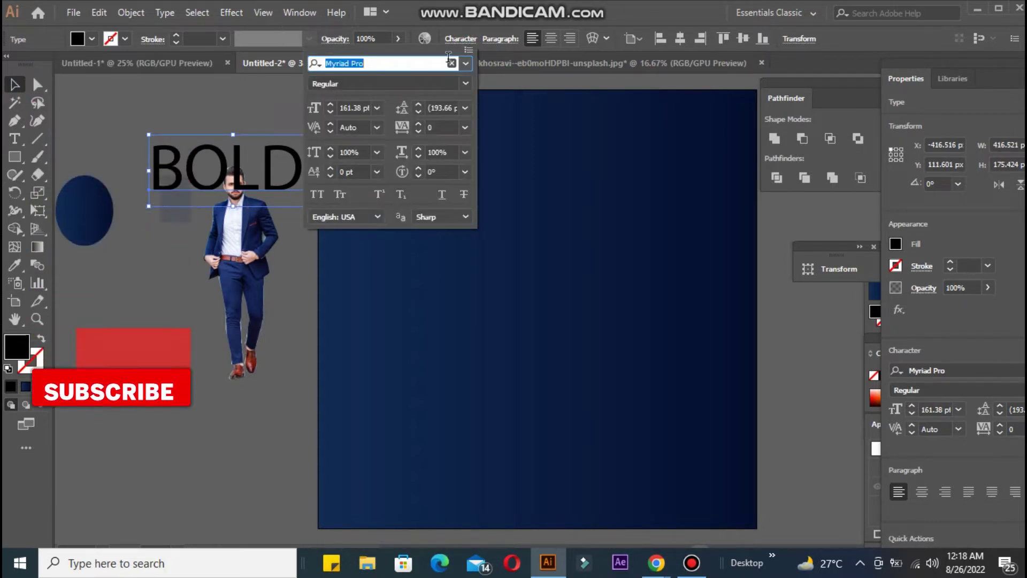
pyautogui.click(466, 63)
pyautogui.click(488, 161)
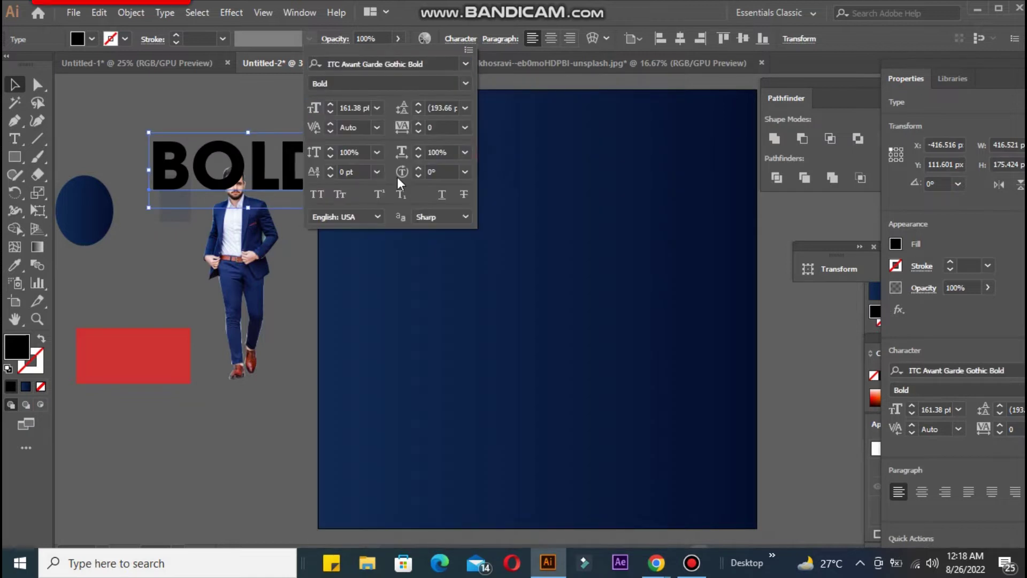
pyautogui.click(105, 96)
# Move the BOLD text onto the upper part of the artboard and scale it proportionally to about 787 × 296 px
pyautogui.moveTo(171, 163); pyautogui.dragTo(420, 185)
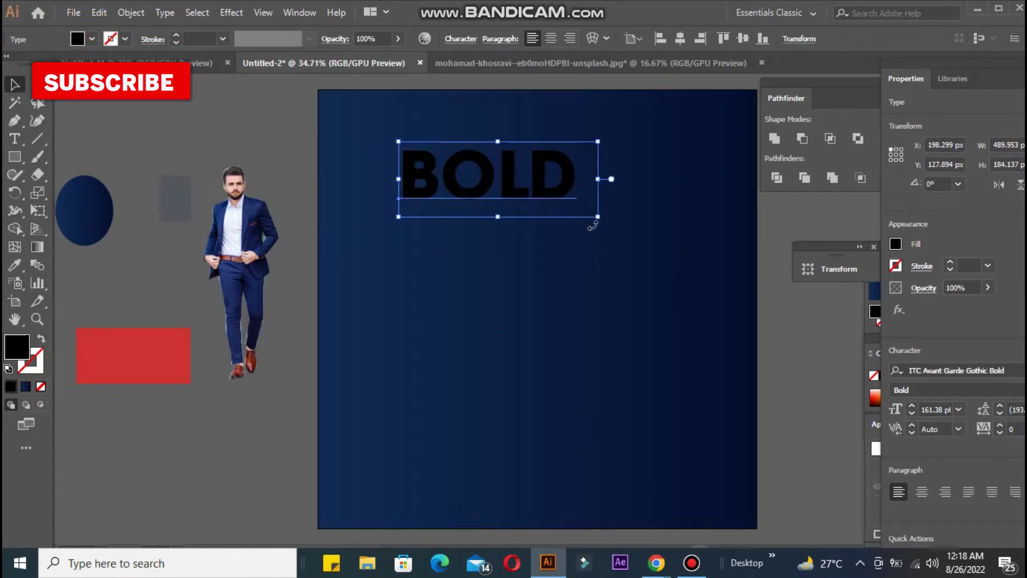
pyautogui.moveTo(598, 218); pyautogui.dragTo(680, 300)
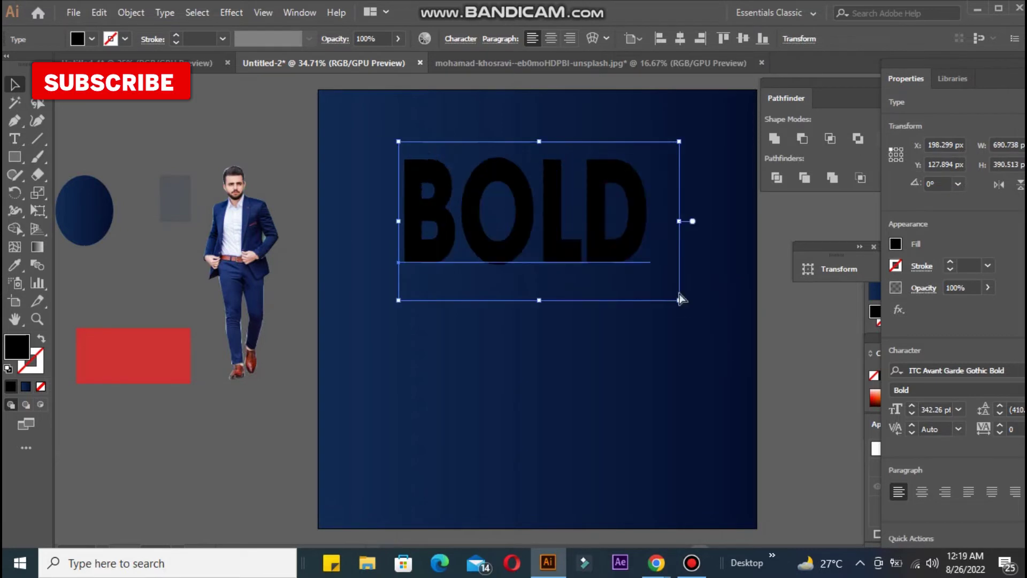
pyautogui.hotkey('ctrl', 'z')
pyautogui.moveTo(598, 216); pyautogui.dragTo(717, 321)
# Fill the BOLD text with dark grey 565454 and lower its opacity to 40%
pyautogui.doubleClick(16, 361)
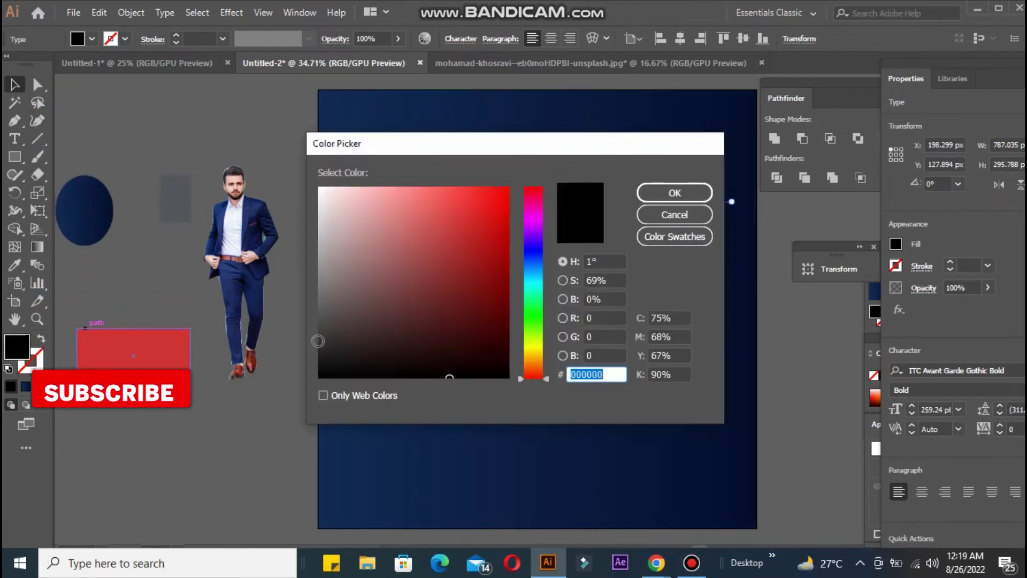
pyautogui.click(331, 341)
pyautogui.moveTo(330, 340); pyautogui.dragTo(328, 335)
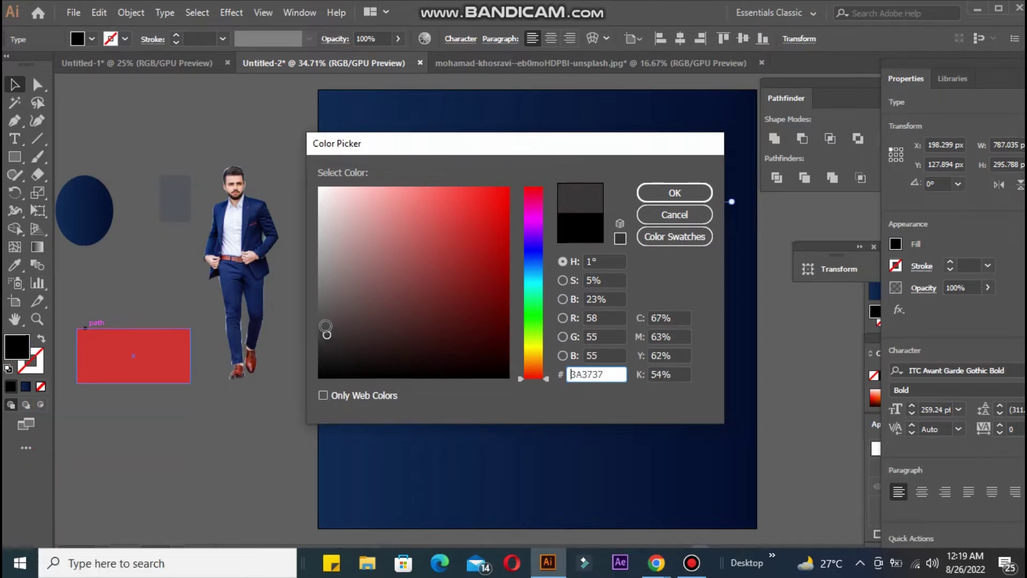
pyautogui.click(693, 196)
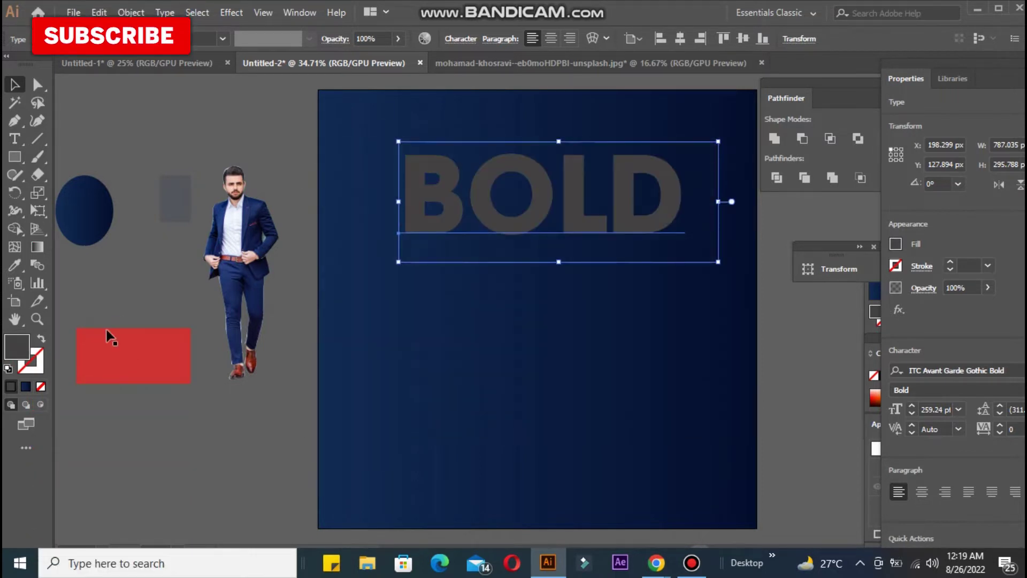
pyautogui.doubleClick(16, 346)
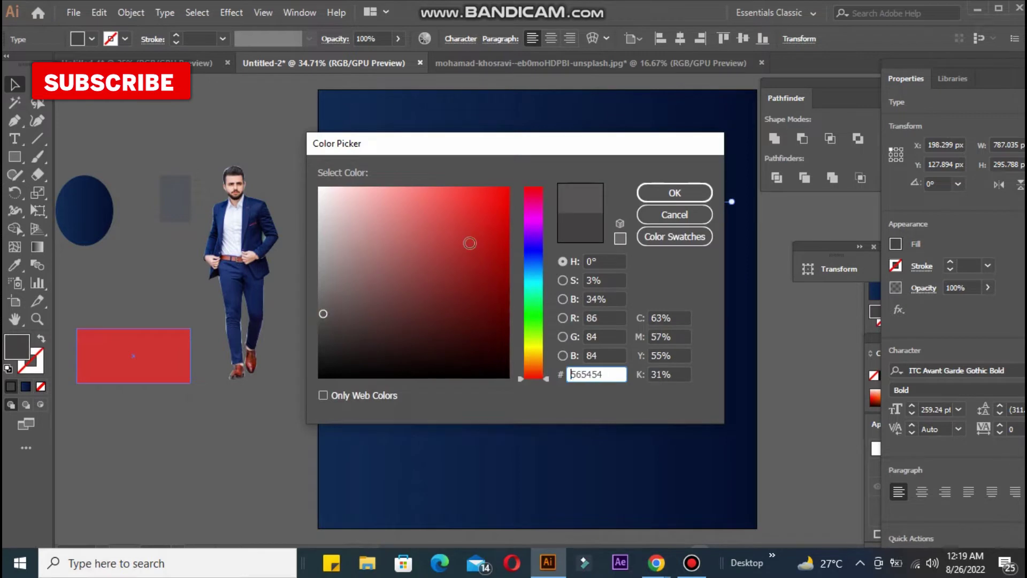
pyautogui.click(656, 200)
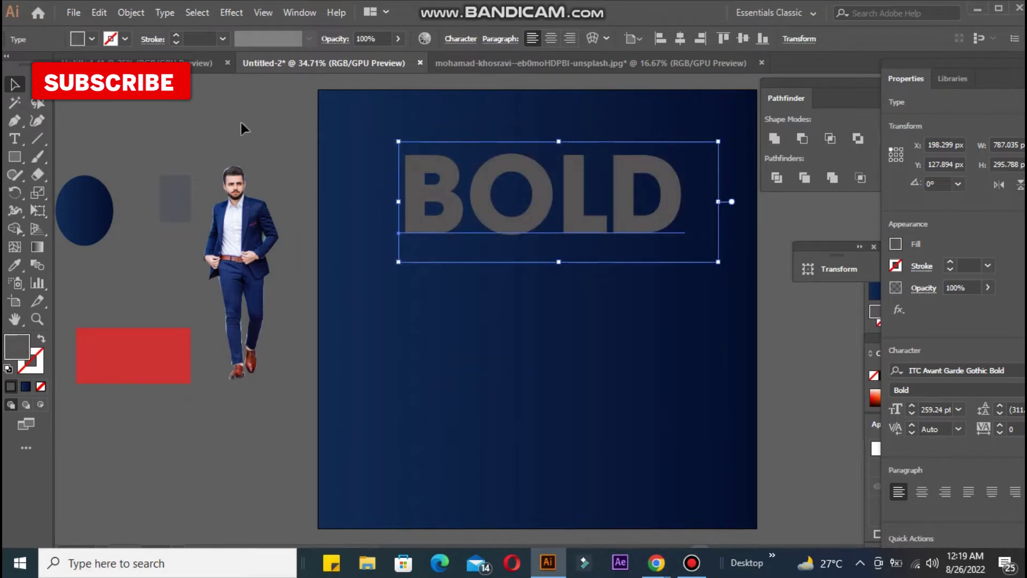
pyautogui.click(400, 40)
pyautogui.moveTo(394, 58); pyautogui.dragTo(362, 55)
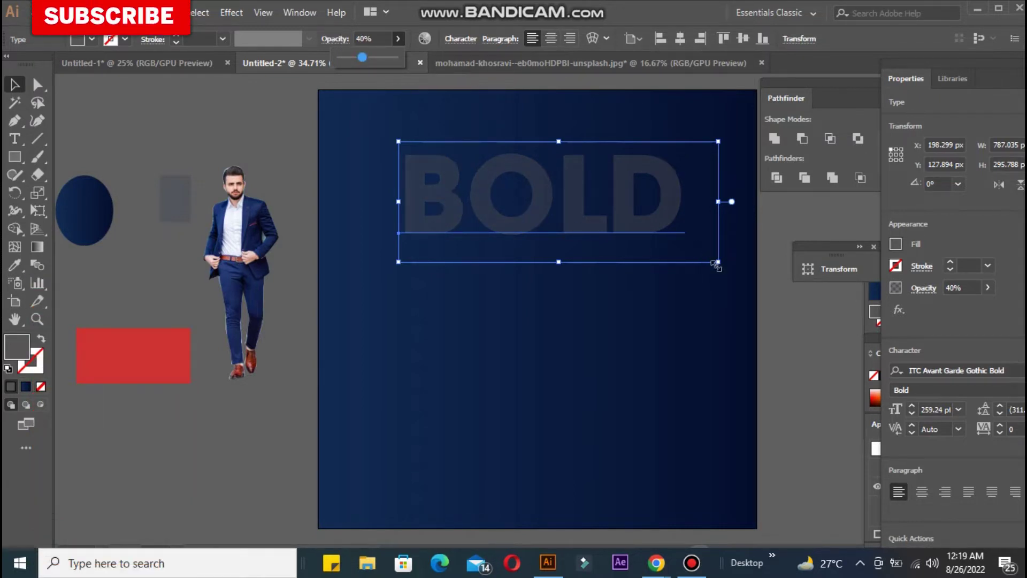
# Shrink the BOLD text to about 600 × 246 px and centre it horizontally on the artboard
pyautogui.moveTo(717, 263); pyautogui.dragTo(663, 249)
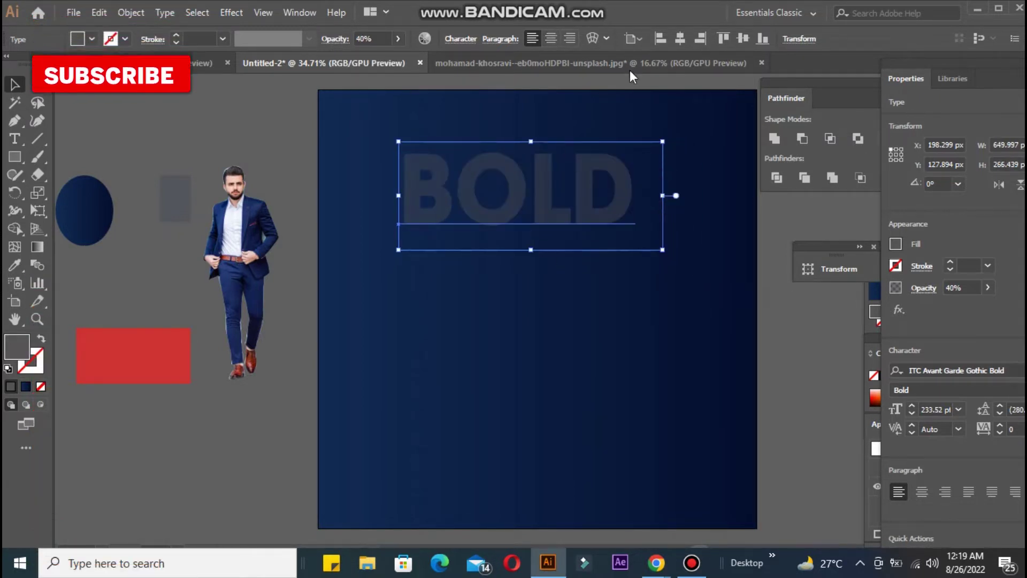
pyautogui.click(684, 44)
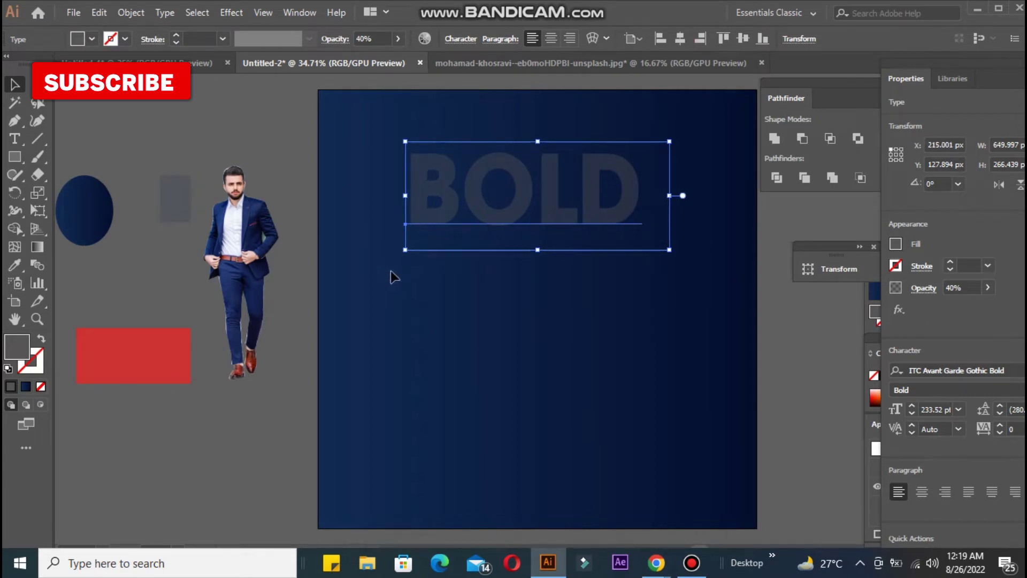
pyautogui.moveTo(405, 253); pyautogui.dragTo(427, 242)
pyautogui.click(680, 39)
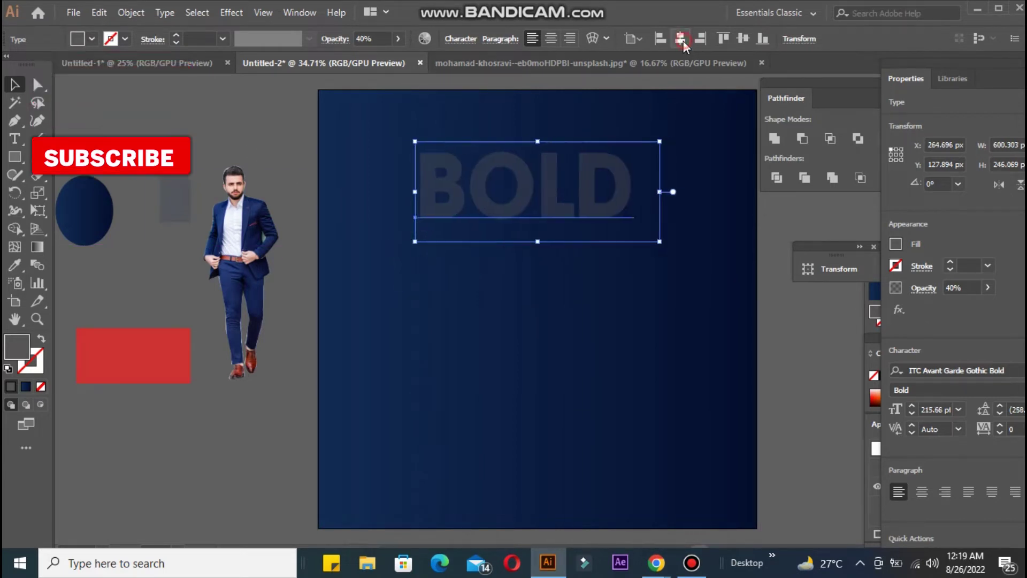
# Duplicate the BOLD text straight down twice at equal spacing to make a stack of three lines
pyautogui.moveTo(560, 214); pyautogui.dragTo(524, 284)
pyautogui.hotkey('ctrl', 'z')
pyautogui.hotkey('ctrl', 'd')
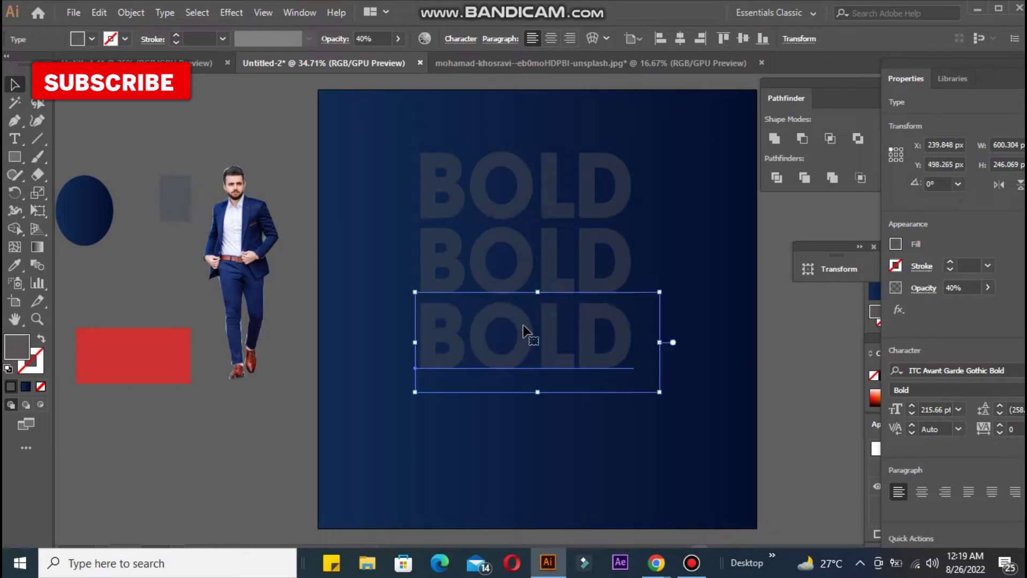
# Select all three BOLD lines, enlarge them together to about 703 × 748 px and centre them horizontally on the artboard
pyautogui.click(404, 158)
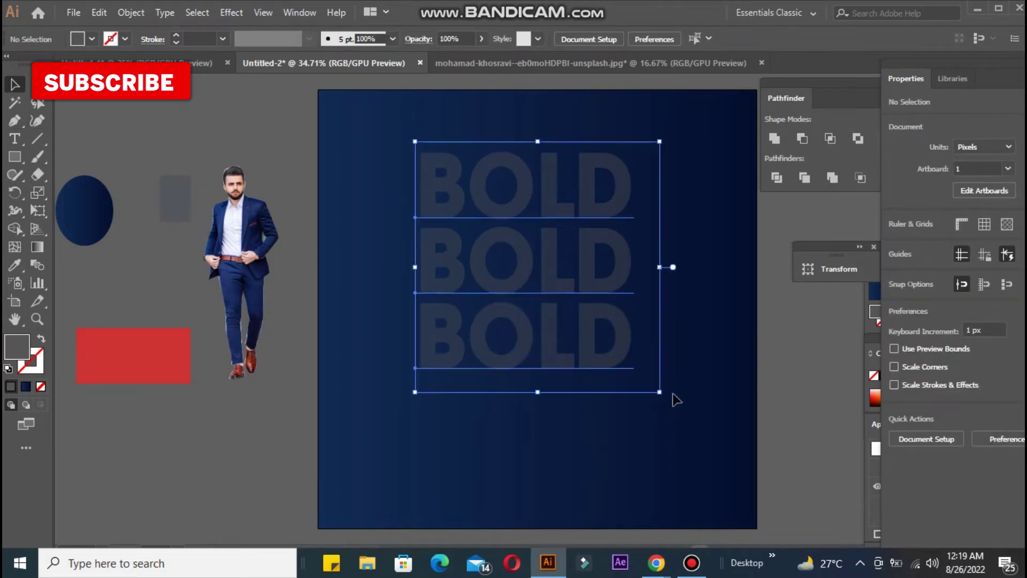
pyautogui.moveTo(659, 392); pyautogui.dragTo(701, 445)
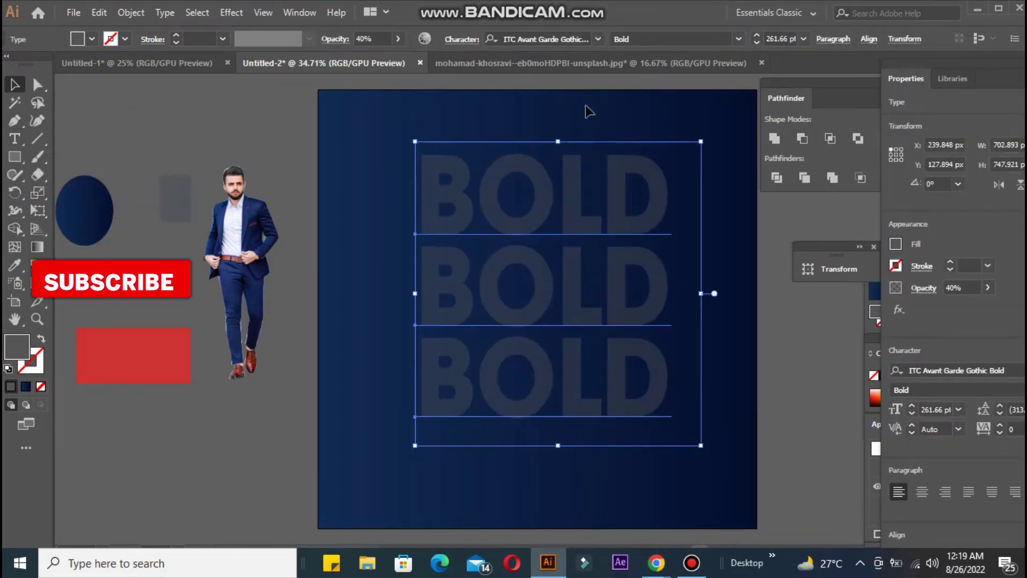
pyautogui.click(869, 39)
pyautogui.click(744, 82)
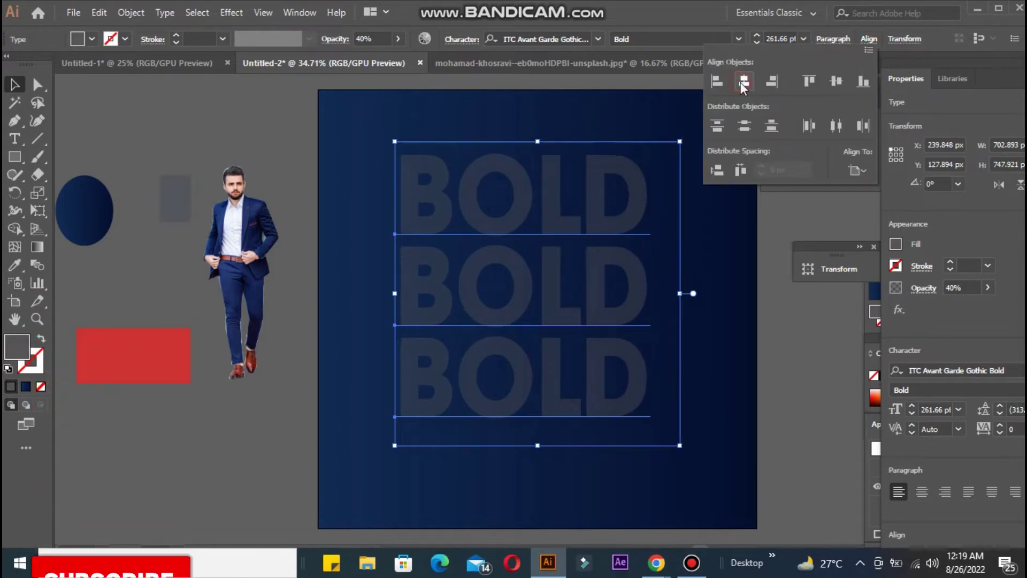
# Set the tracking of the three BOLD lines to 58 and centre them horizontally on the artboard again
pyautogui.click(461, 39)
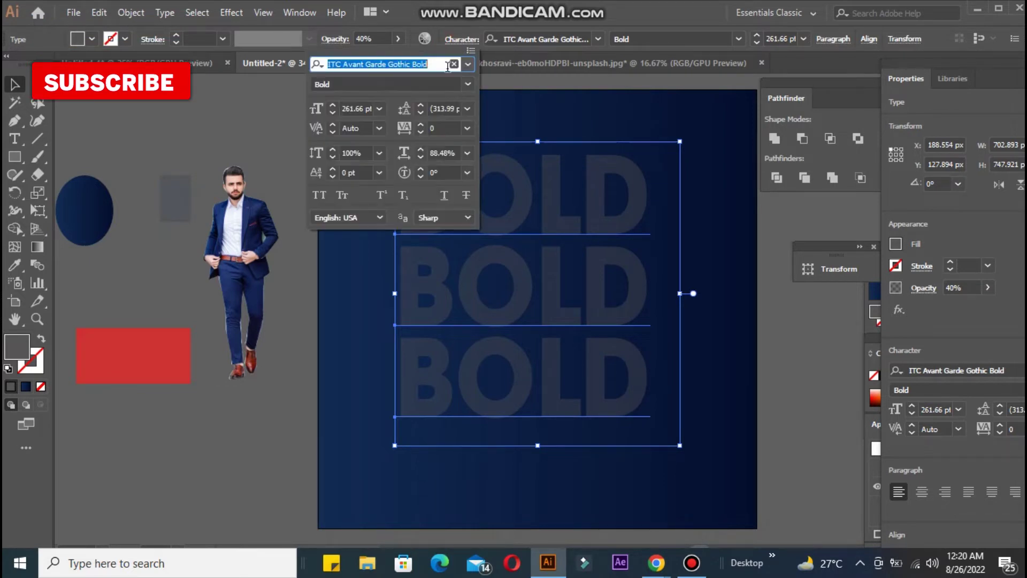
pyautogui.click(421, 125)
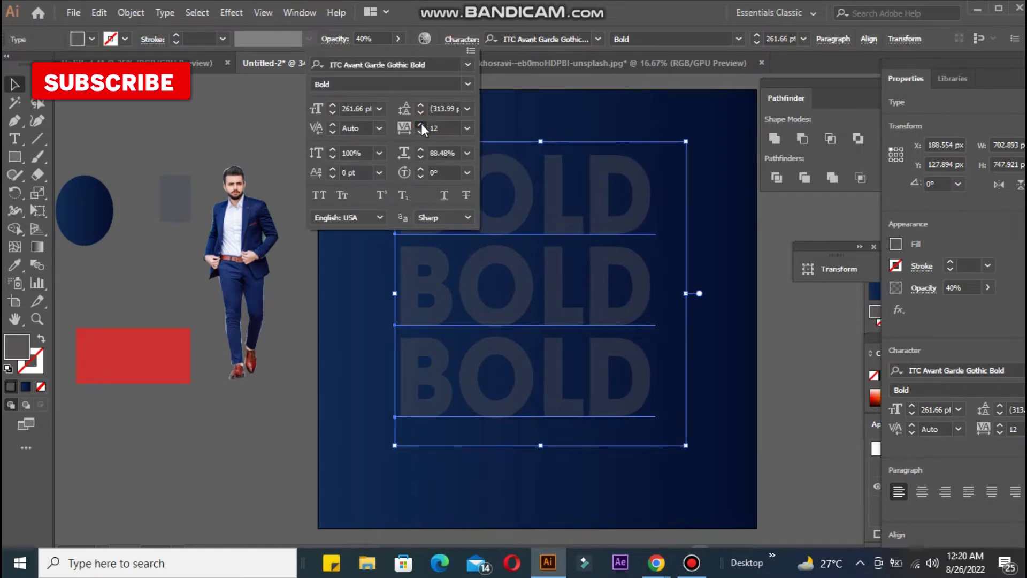
pyautogui.click(422, 124)
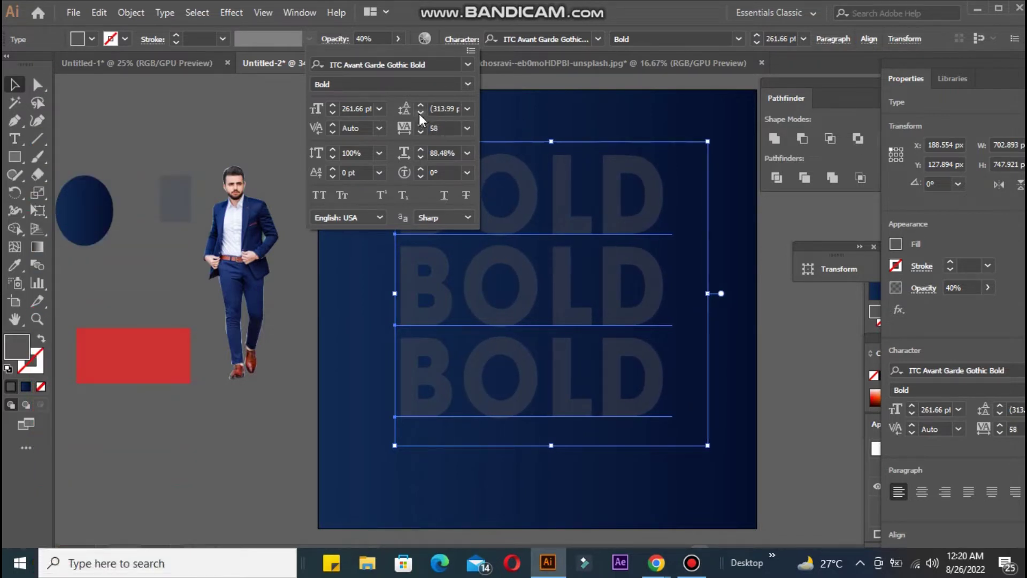
pyautogui.click(871, 40)
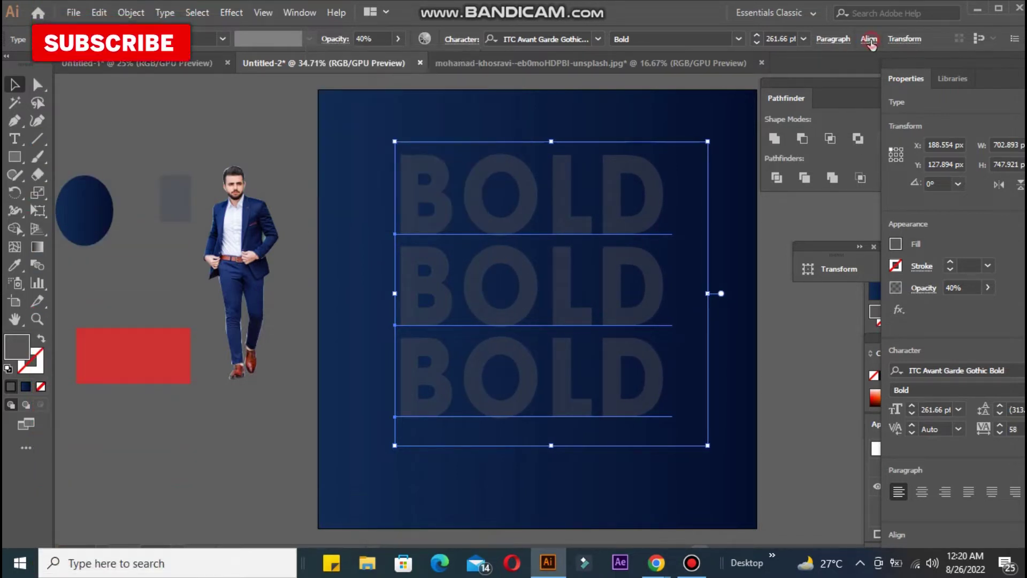
pyautogui.click(869, 38)
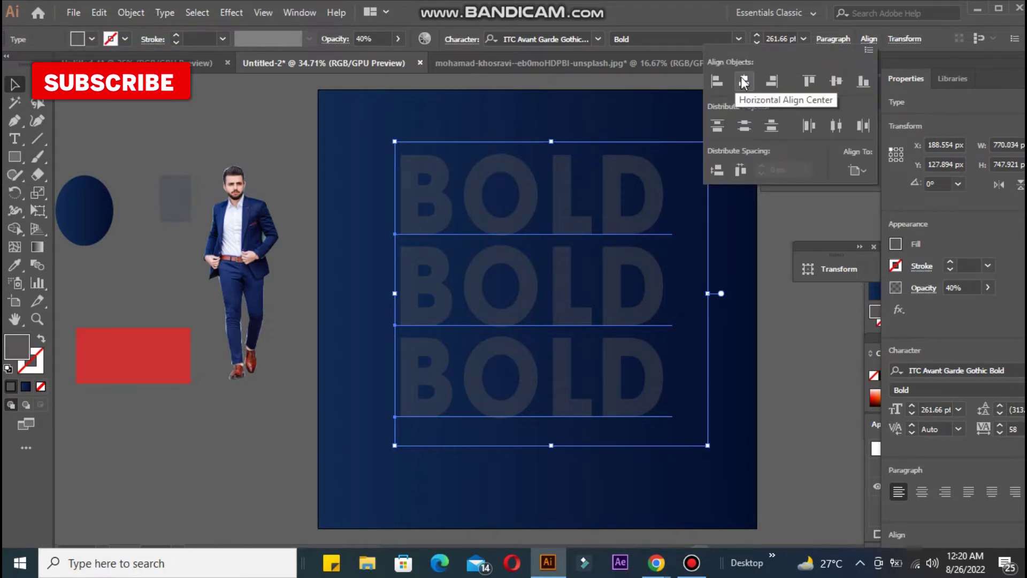
pyautogui.click(744, 81)
pyautogui.click(696, 565)
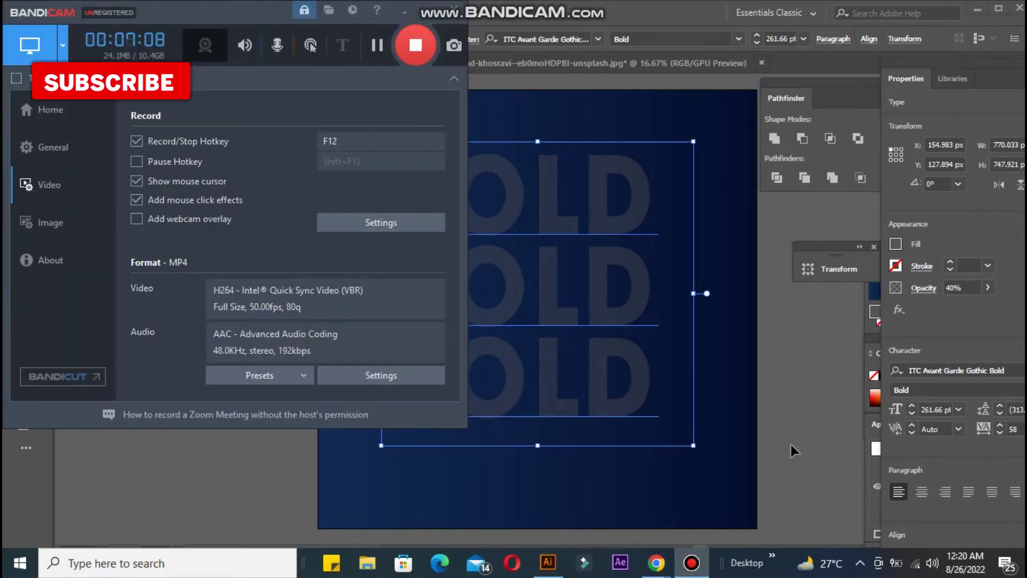
pyautogui.click(683, 387)
pyautogui.click(276, 140)
# Group the three BOLD lines and lower the group's opacity to 56%
pyautogui.click(410, 200)
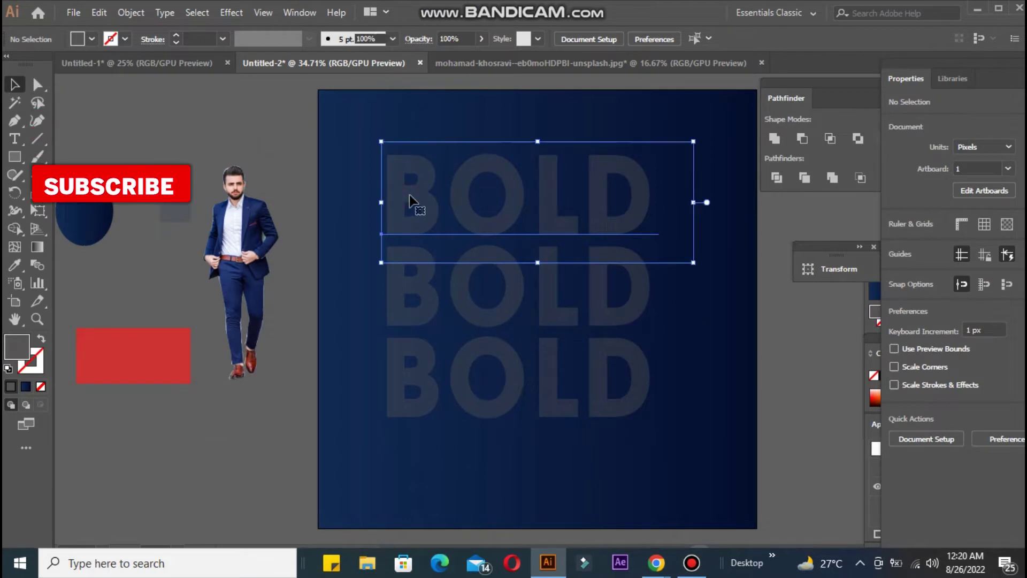
pyautogui.keyDown('shift'); pyautogui.click(421, 285); pyautogui.keyUp('shift')
pyautogui.keyDown('shift'); pyautogui.click(425, 370); pyautogui.keyUp('shift')
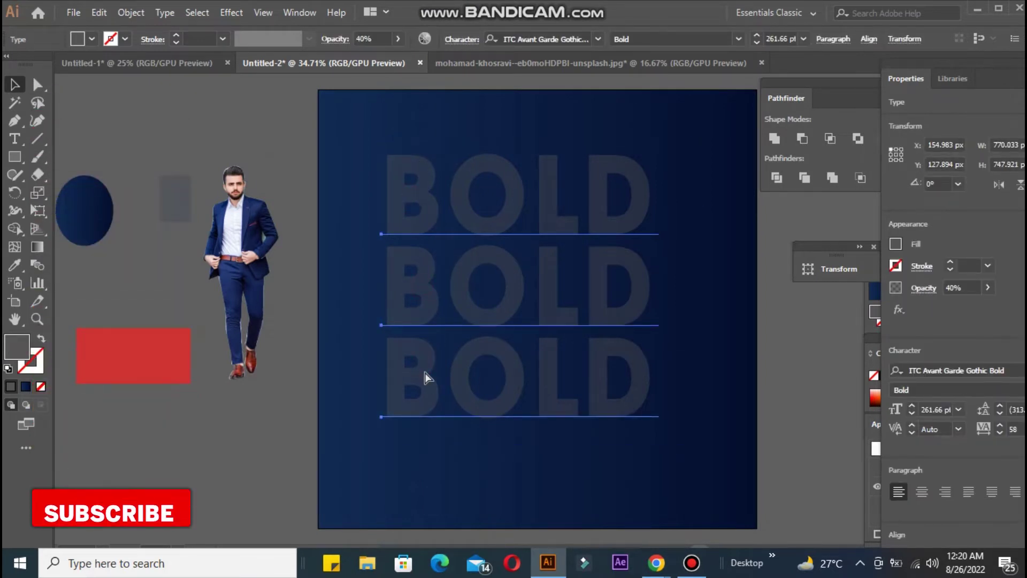
pyautogui.hotkey('ctrl', 'g')
pyautogui.click(400, 38)
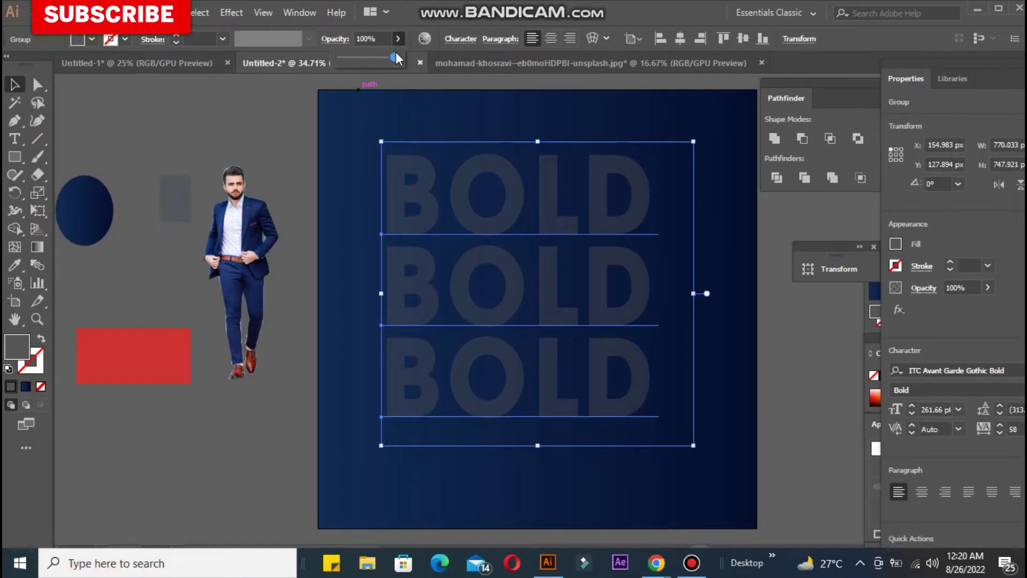
pyautogui.moveTo(396, 57)
pyautogui.mouseDown()
pyautogui.moveTo(369, 62)
pyautogui.moveTo(380, 62)
pyautogui.mouseUp()
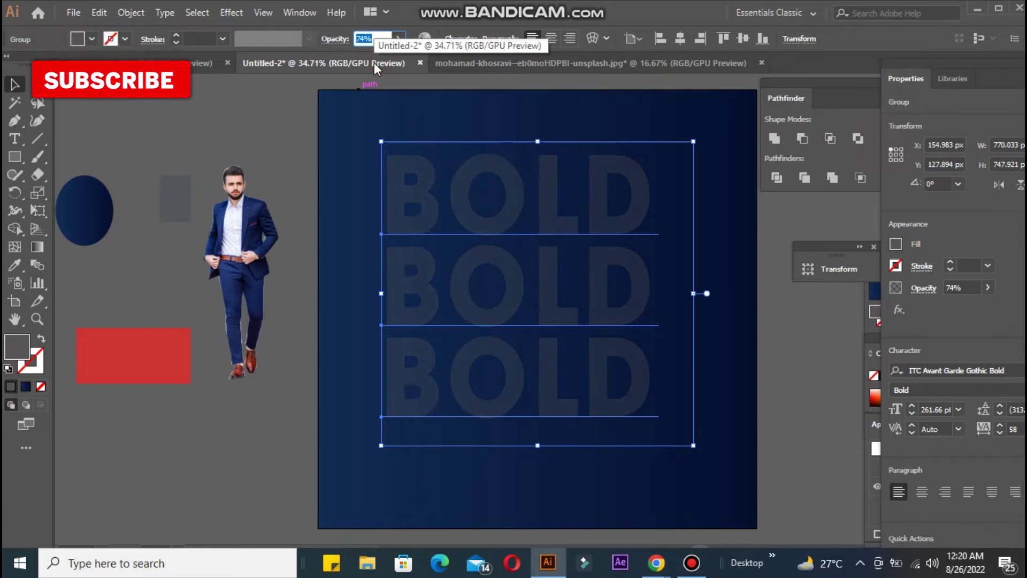
pyautogui.click(395, 41)
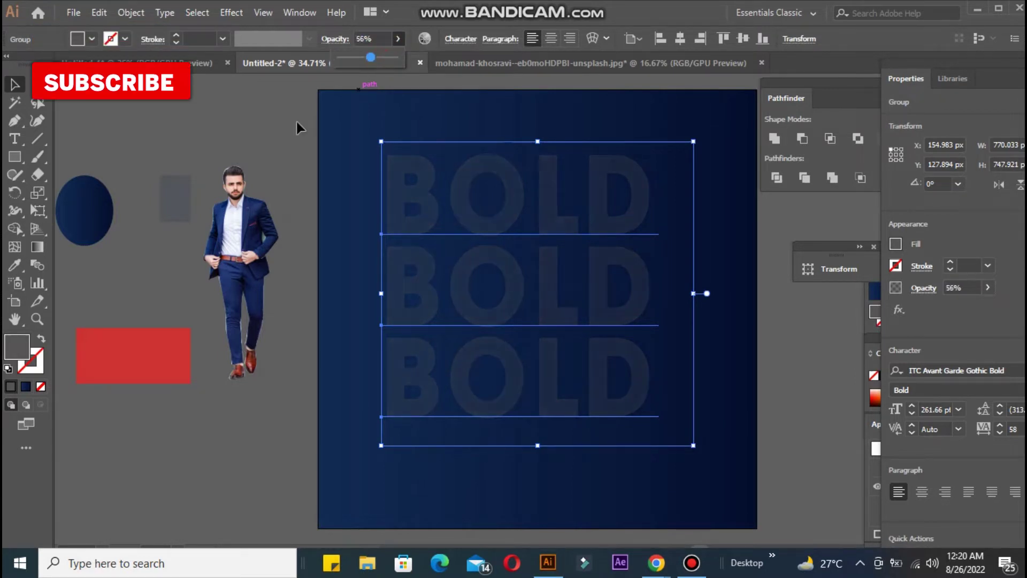
# Enlarge the BOLD group to about 820 × 796 px
pyautogui.click(540, 324)
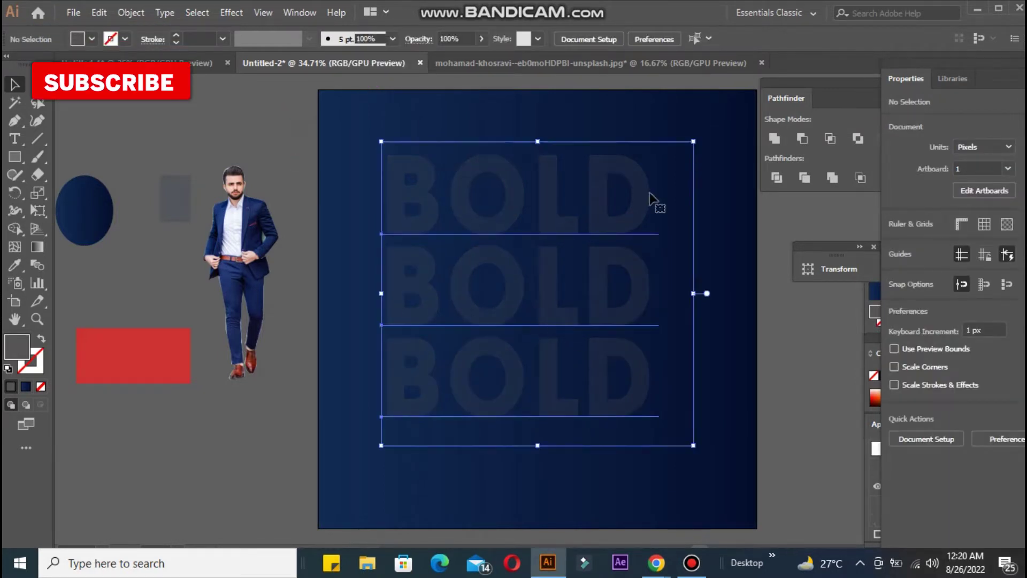
pyautogui.click(652, 200)
pyautogui.moveTo(693, 445); pyautogui.dragTo(714, 465)
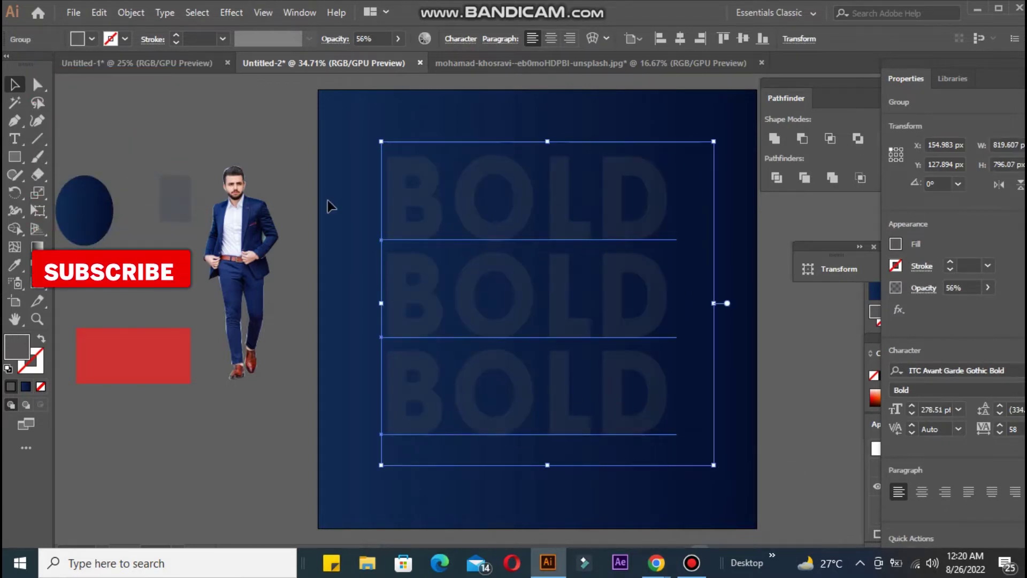
# Draw a circle about 657 px in diameter and place it over the BOLD text on the artboard
pyautogui.click(287, 132)
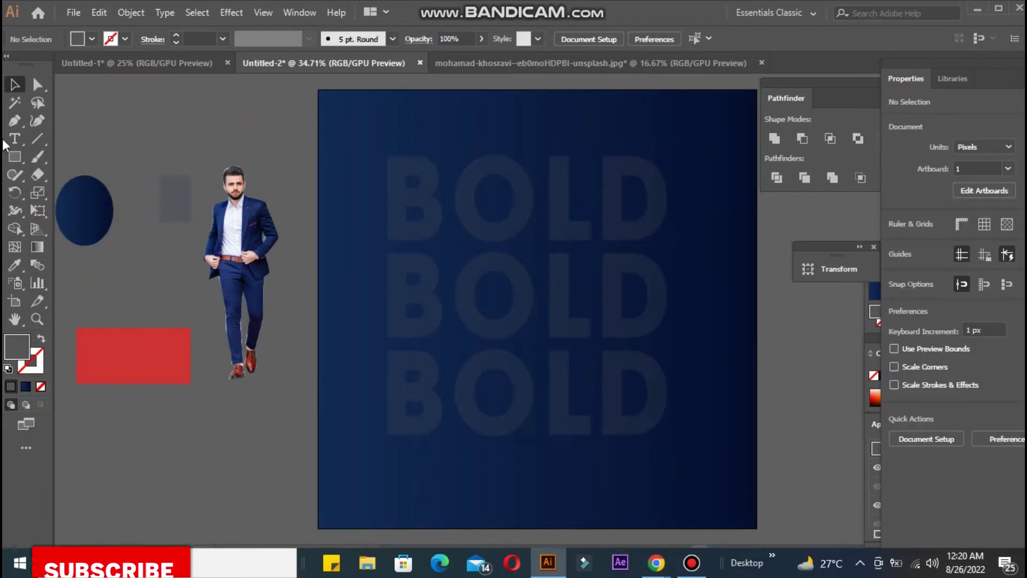
pyautogui.click(14, 156)
pyautogui.moveTo(21, 159); pyautogui.dragTo(39, 197)
pyautogui.moveTo(142, 94); pyautogui.dragTo(408, 360)
pyautogui.moveTo(308, 229); pyautogui.dragTo(553, 286)
# Try the navy ellipse's gradient, the near-black 161414 and a solid dark navy as the circle's fill
pyautogui.press('i')
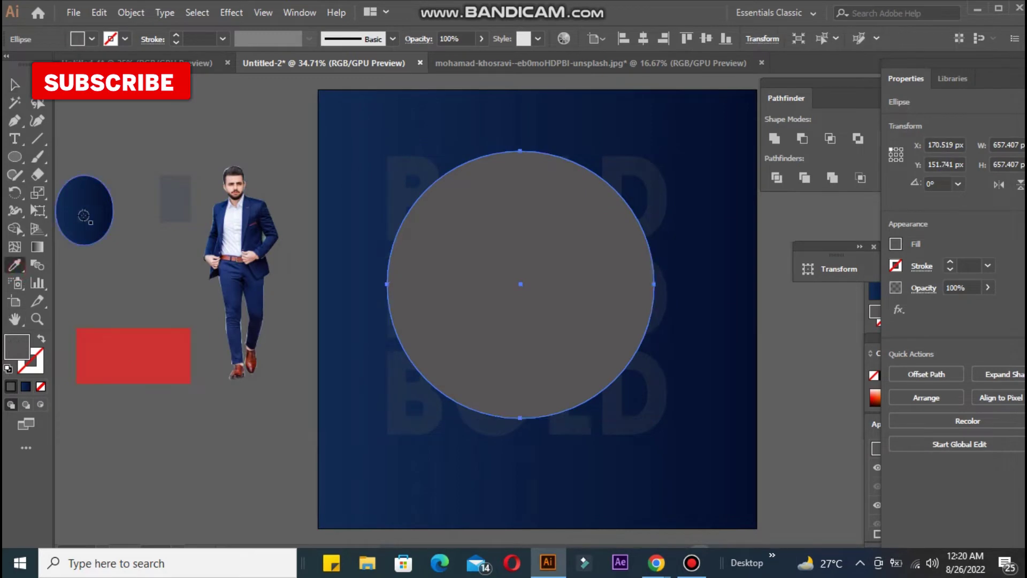
pyautogui.click(82, 218)
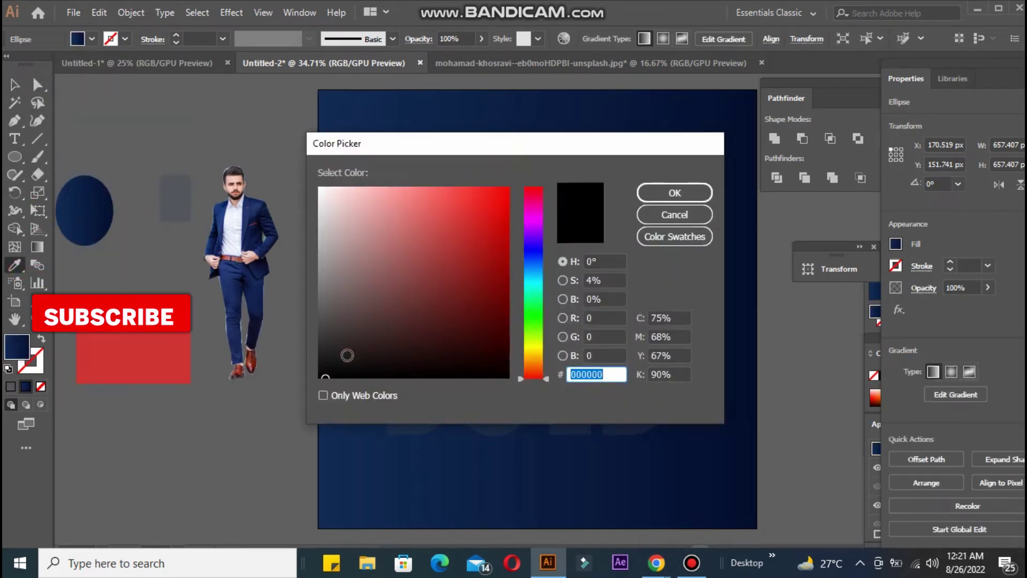
pyautogui.moveTo(331, 371); pyautogui.dragTo(334, 360)
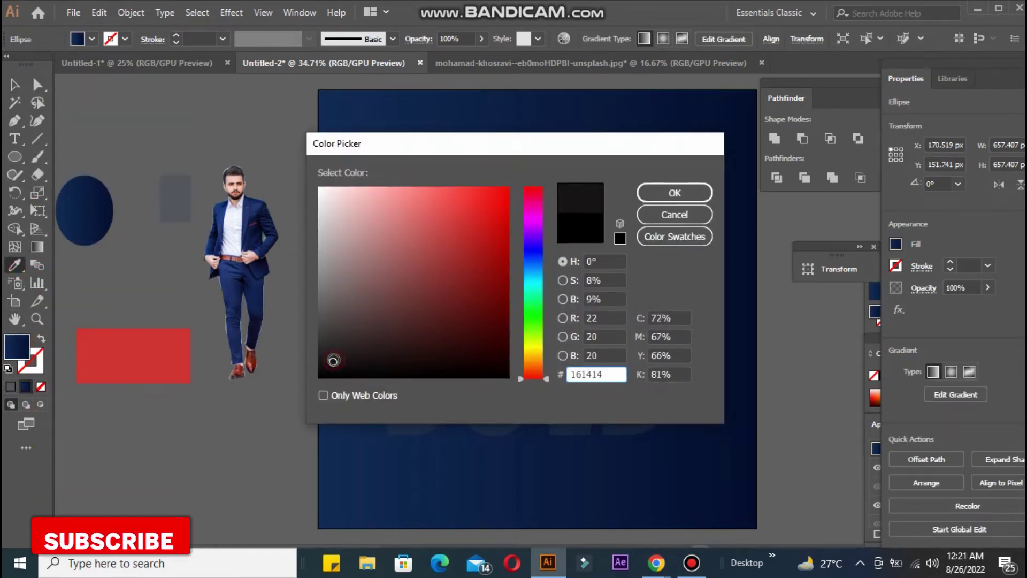
pyautogui.click(686, 194)
pyautogui.doubleClick(17, 349)
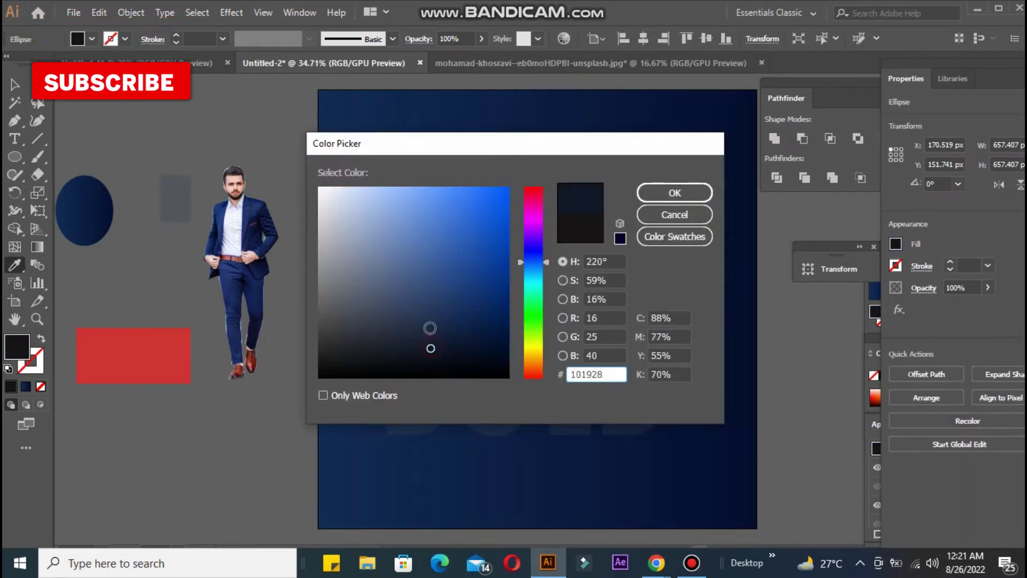
pyautogui.click(704, 191)
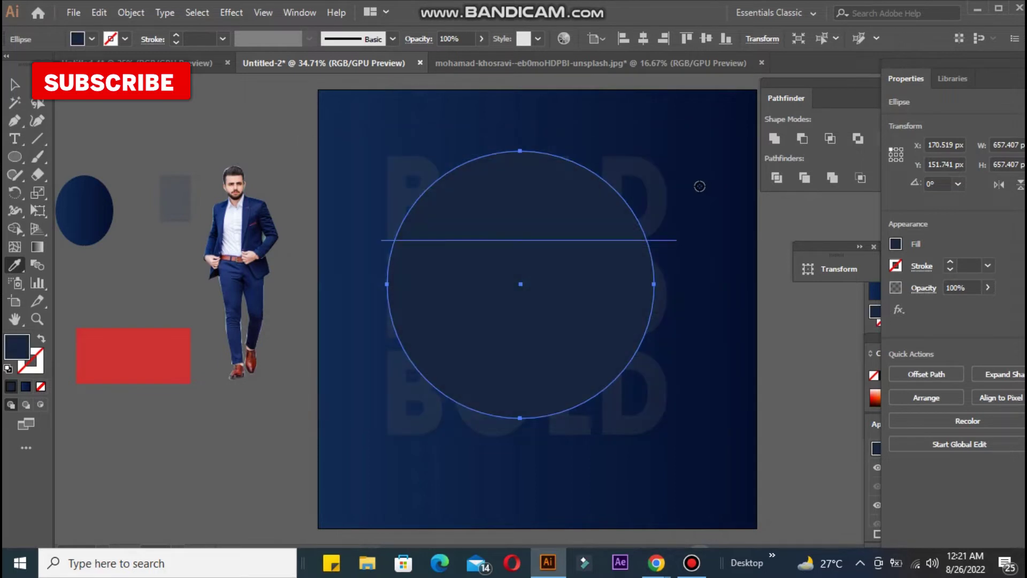
# Fill the circle with the small navy ellipse's gradient and resample the gradient's first colour stop from that ellipse
pyautogui.click(63, 217)
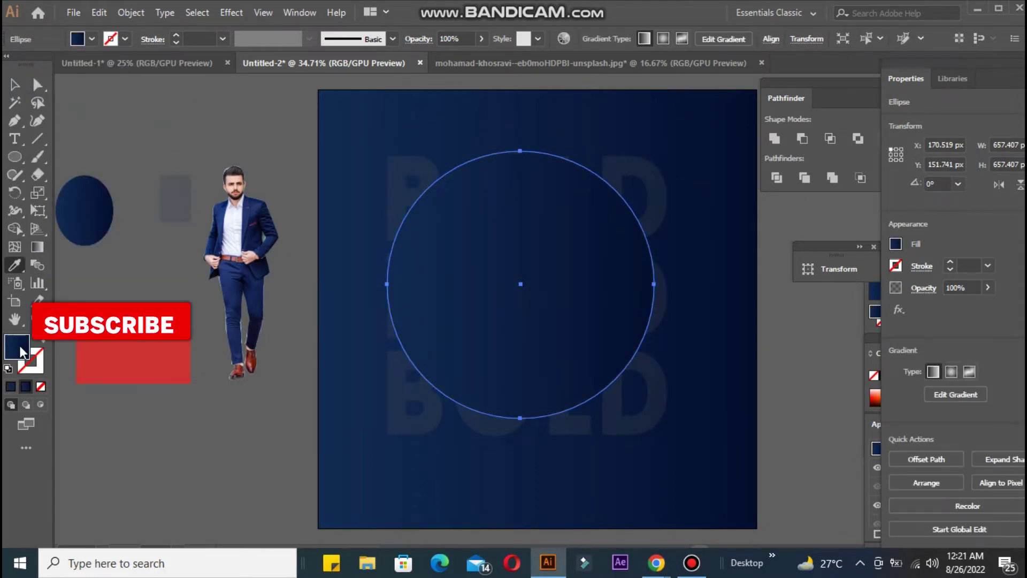
pyautogui.click(37, 247)
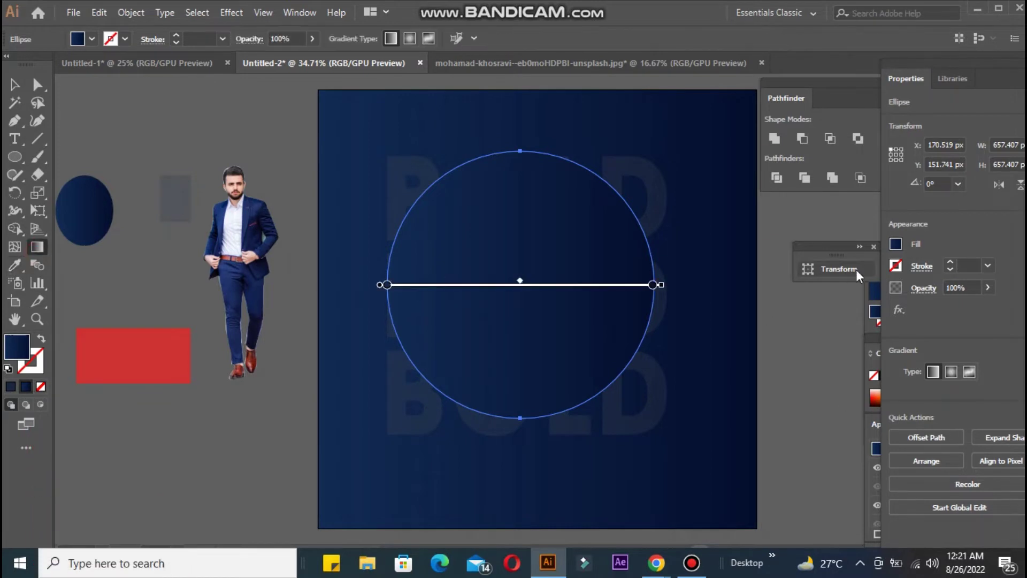
pyautogui.scroll(-3, 867, 332)
pyautogui.doubleClick(876, 384)
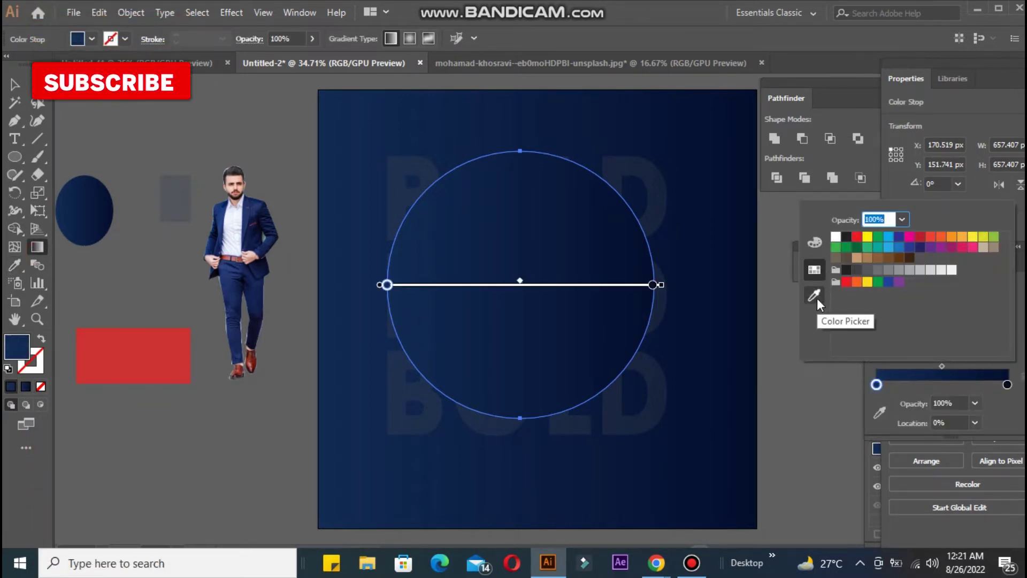
pyautogui.click(816, 297)
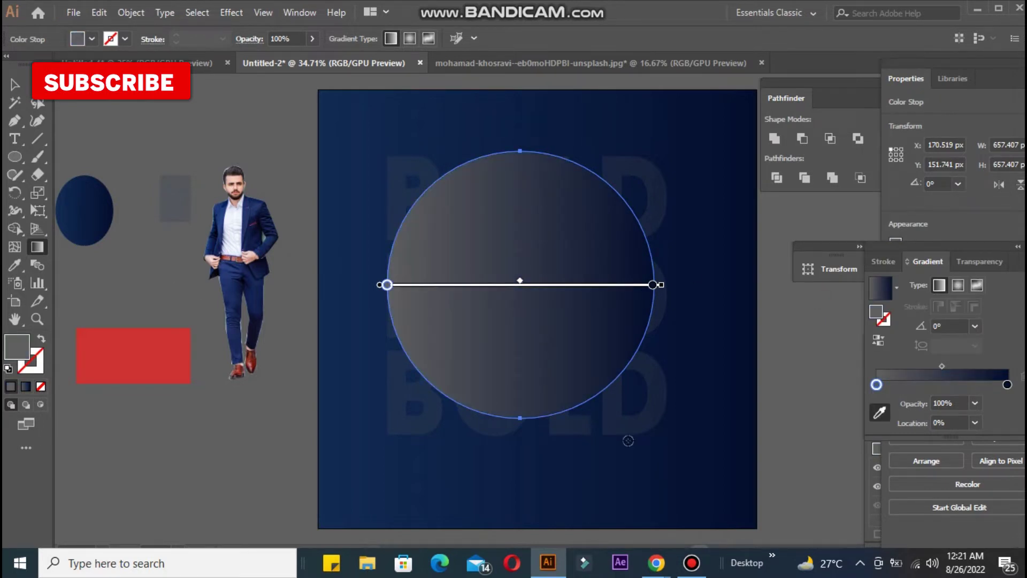
pyautogui.click(63, 222)
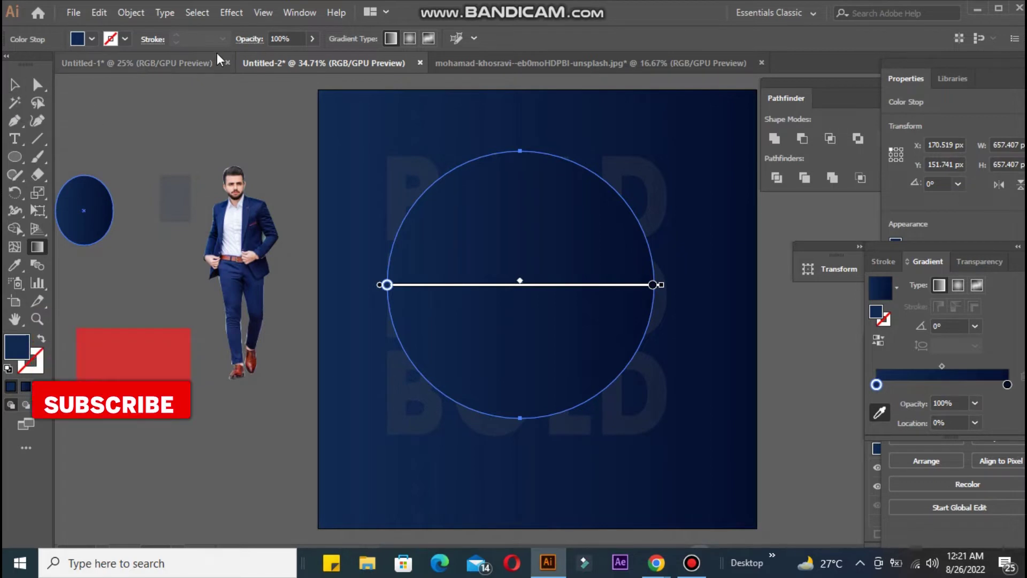
# Lower the opacity of the circle gradient's first colour stop to 79%
pyautogui.click(307, 41)
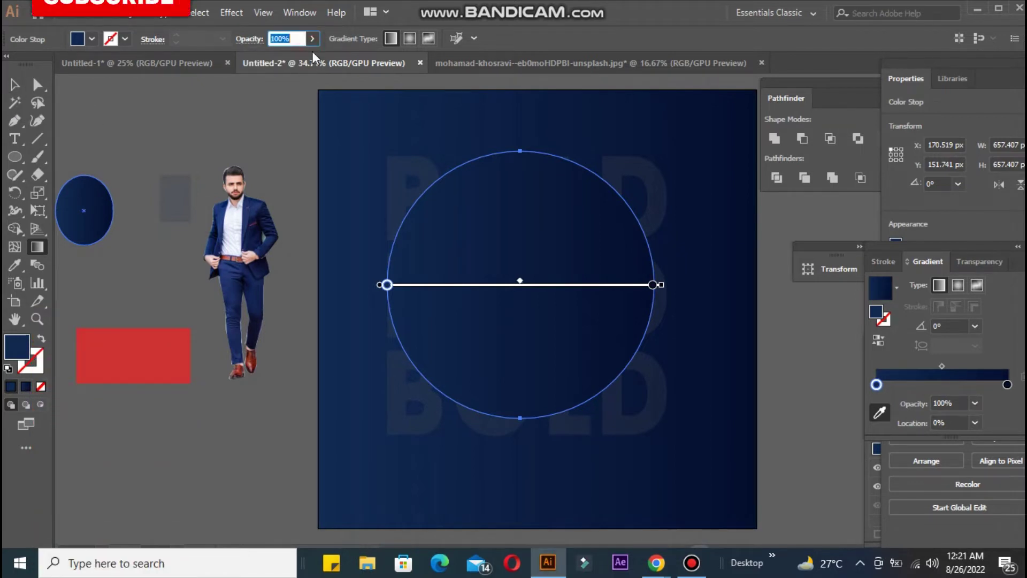
pyautogui.moveTo(308, 58); pyautogui.dragTo(296, 61)
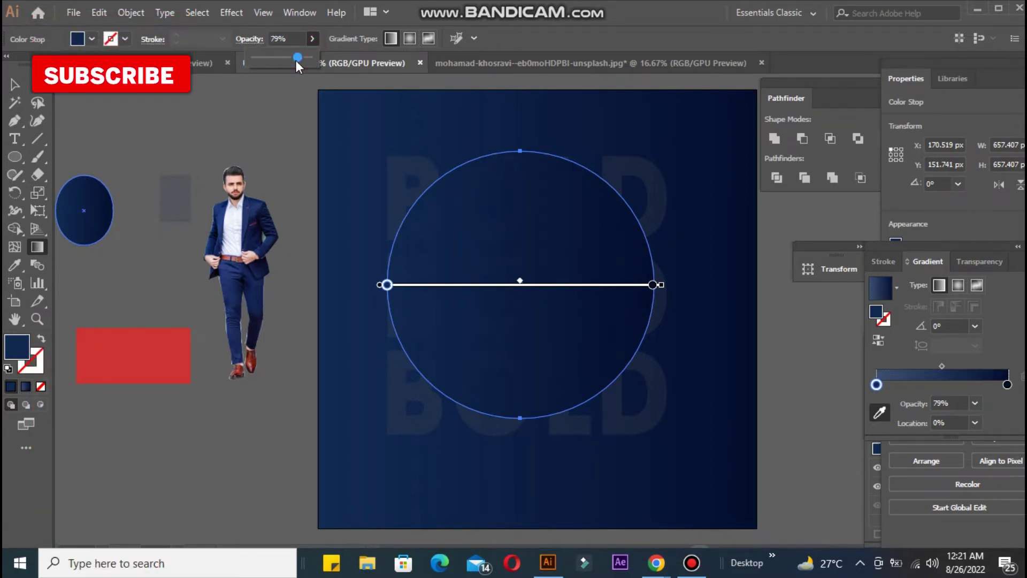
pyautogui.click(14, 84)
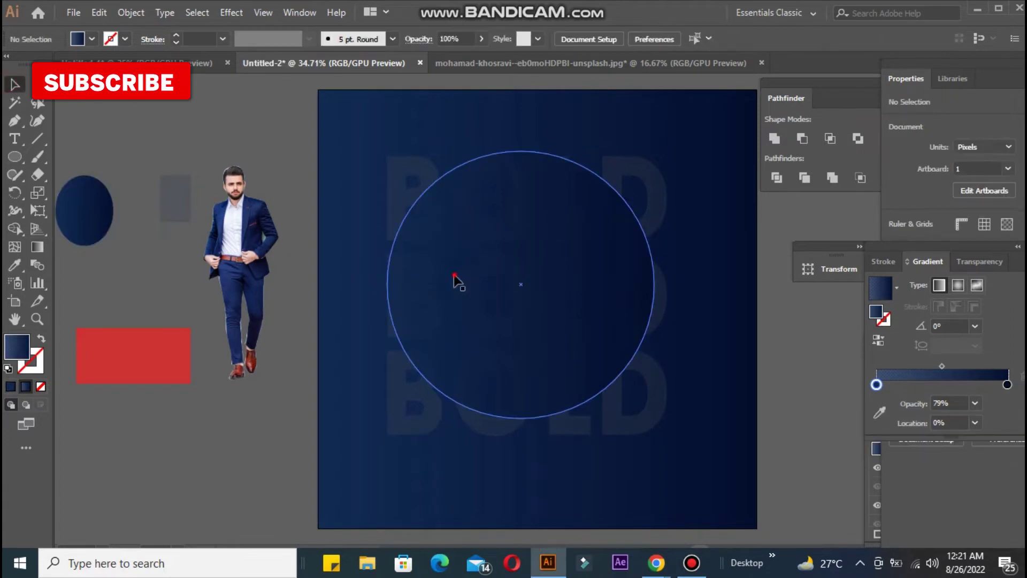
# Place a copy of the circle, scaled down to about 450 × 472 px, in the middle of the original
pyautogui.click(458, 281)
pyautogui.moveTo(478, 288); pyautogui.dragTo(515, 312)
pyautogui.moveTo(691, 443); pyautogui.dragTo(608, 367)
pyautogui.moveTo(516, 308); pyautogui.dragTo(525, 322)
# Fill the inner circle with the grey sampled from the BOLD text and lower its opacity to 68%
pyautogui.click(13, 265)
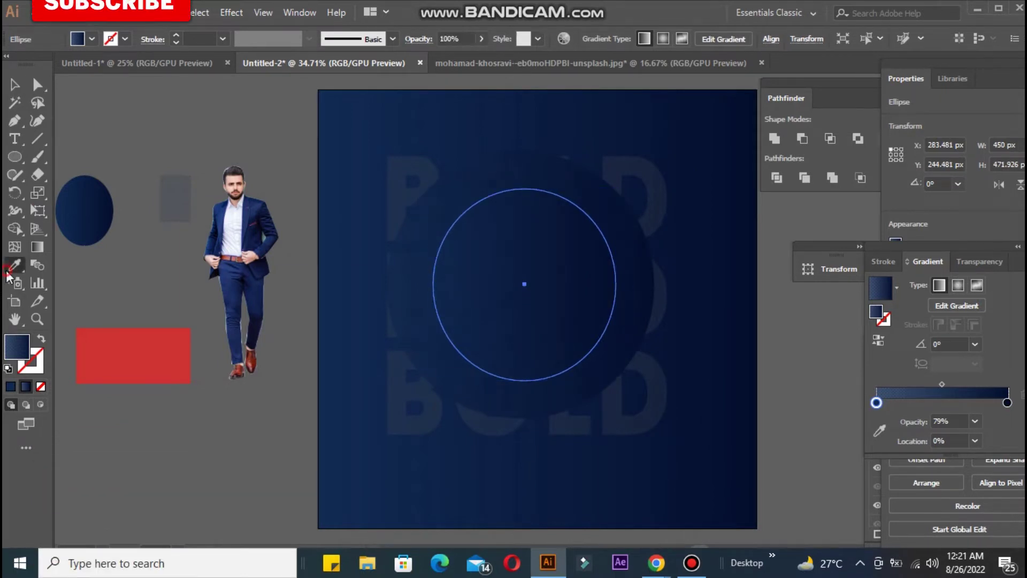
pyautogui.click(393, 196)
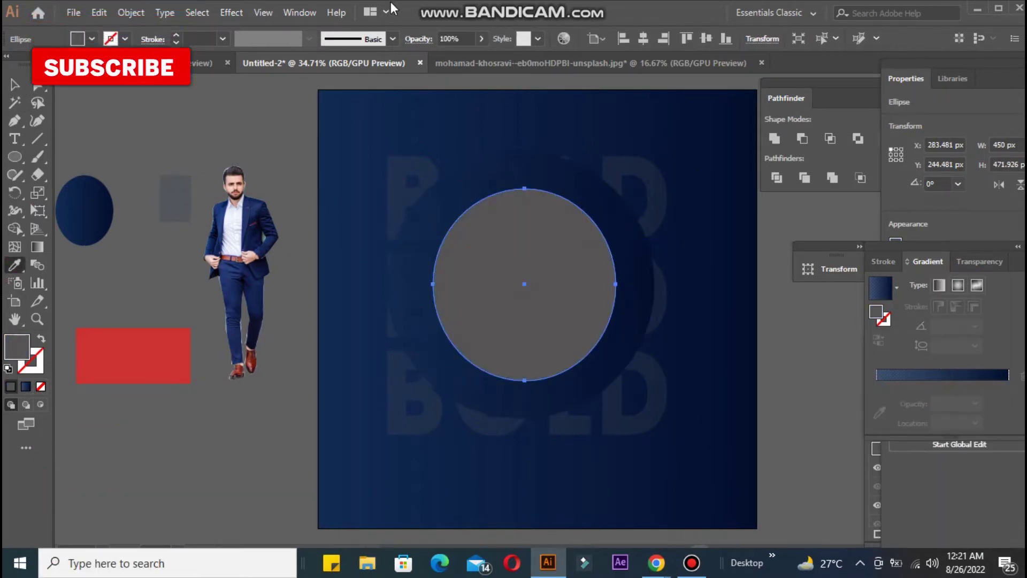
pyautogui.click(395, 42)
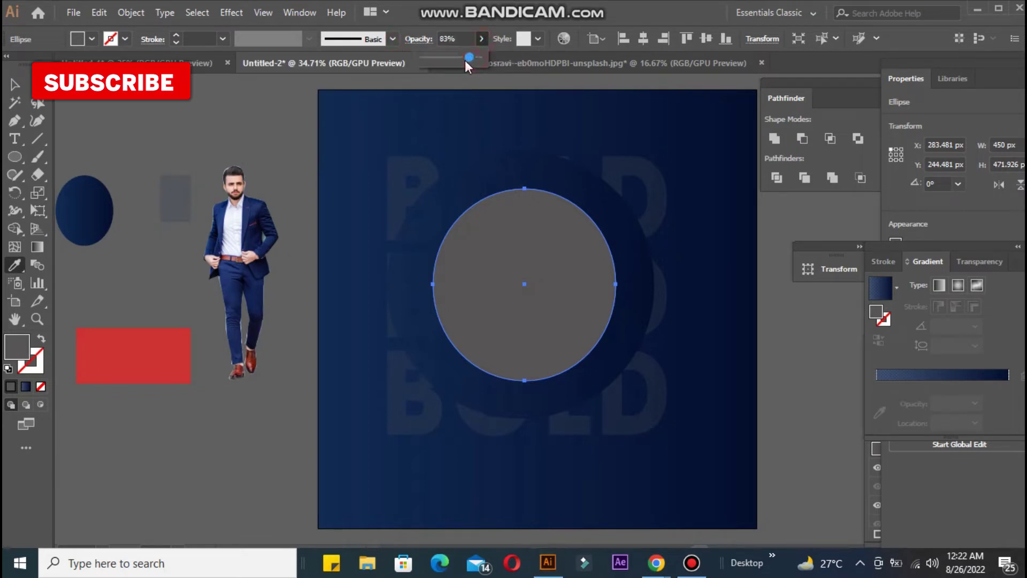
pyautogui.moveTo(466, 61); pyautogui.dragTo(457, 62)
pyautogui.click(15, 84)
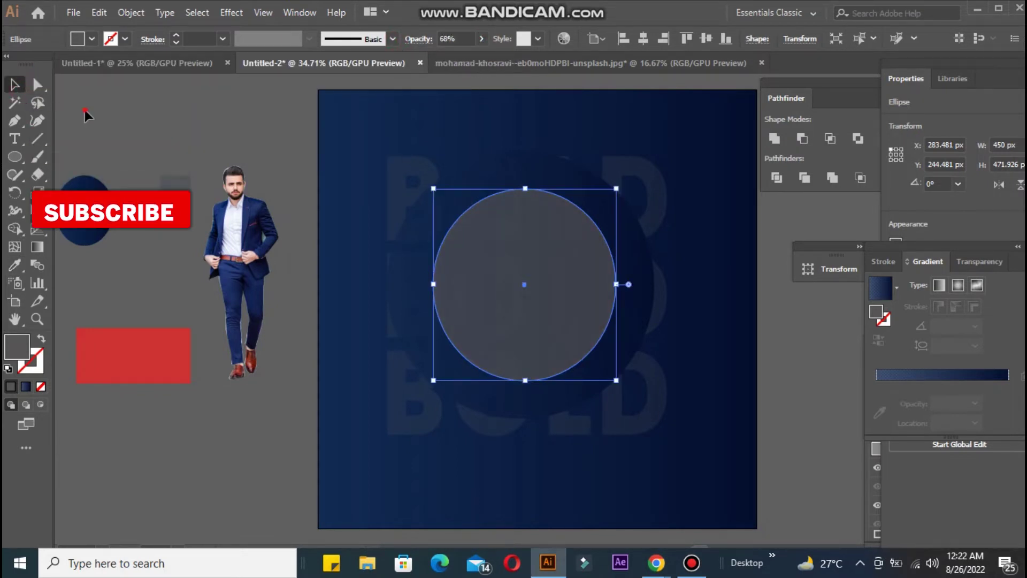
# Change the inner circle's fill to a solid lighter grey
pyautogui.click(493, 178)
pyautogui.click(445, 305)
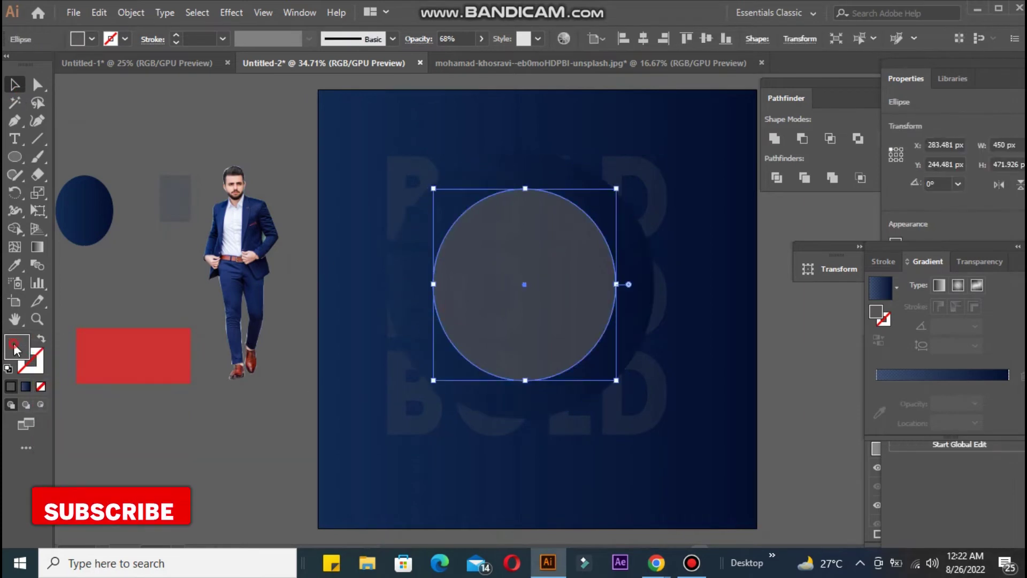
pyautogui.doubleClick(16, 347)
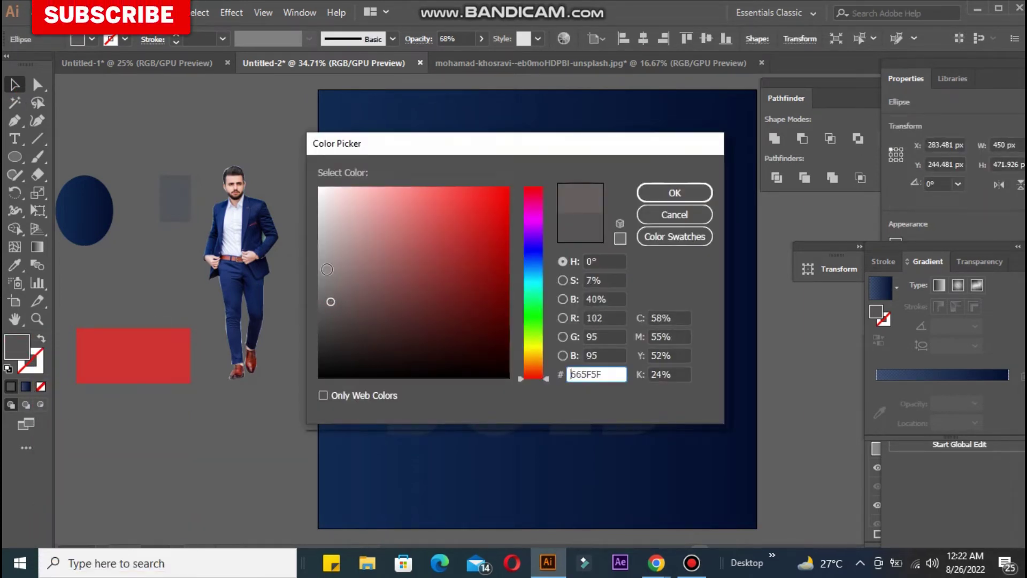
pyautogui.click(325, 271)
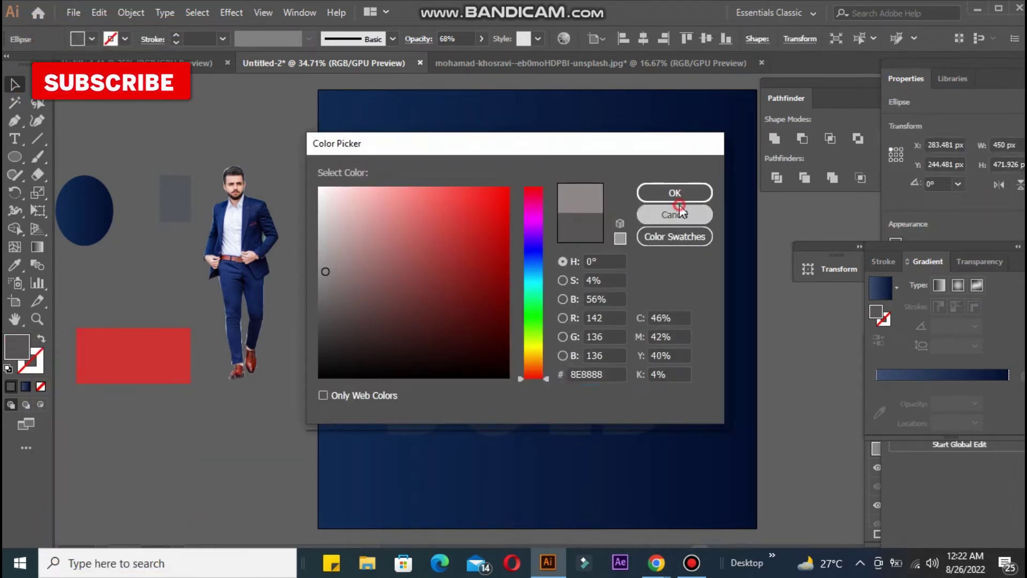
pyautogui.click(674, 192)
pyautogui.doubleClick(10, 349)
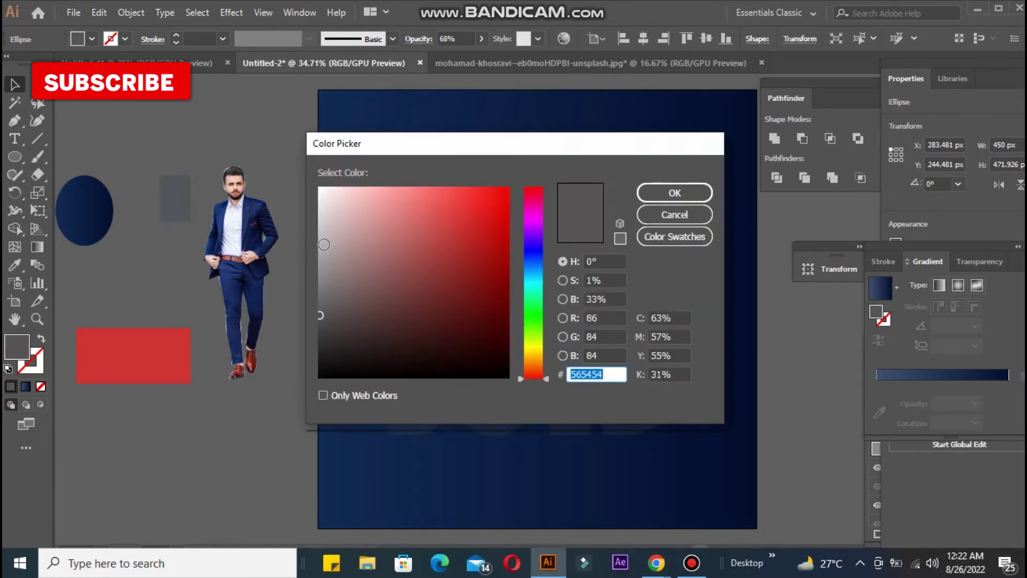
pyautogui.click(644, 192)
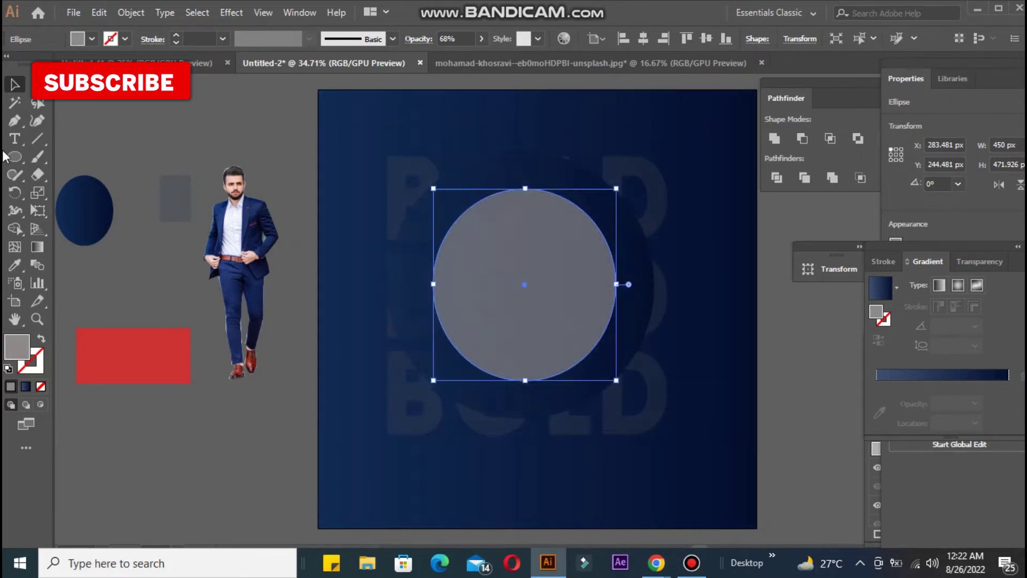
# Set the inner circle's opacity to 50%
pyautogui.click(481, 40)
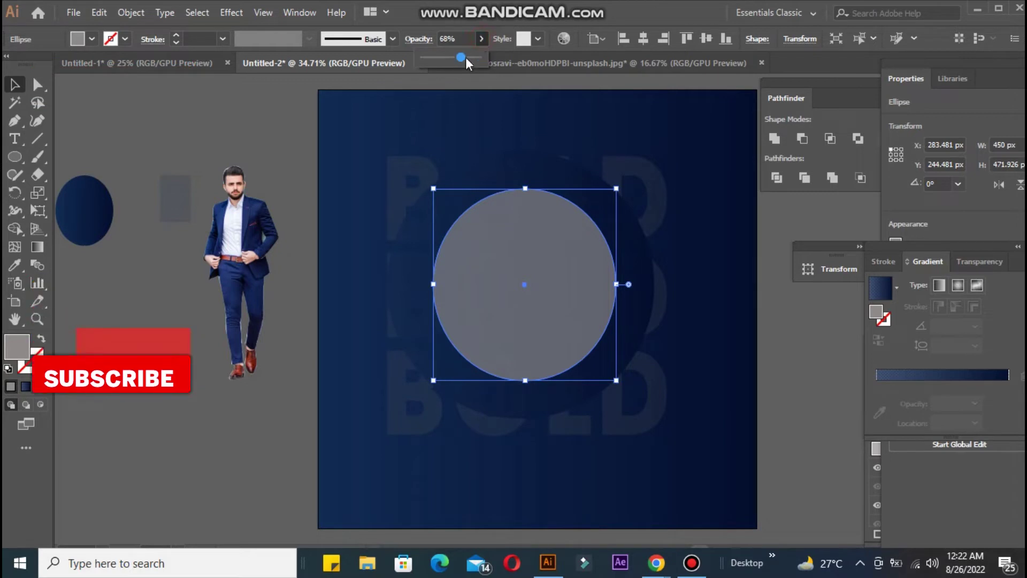
pyautogui.moveTo(461, 58)
pyautogui.mouseDown()
pyautogui.moveTo(500, 69)
pyautogui.moveTo(448, 57)
pyautogui.mouseUp()
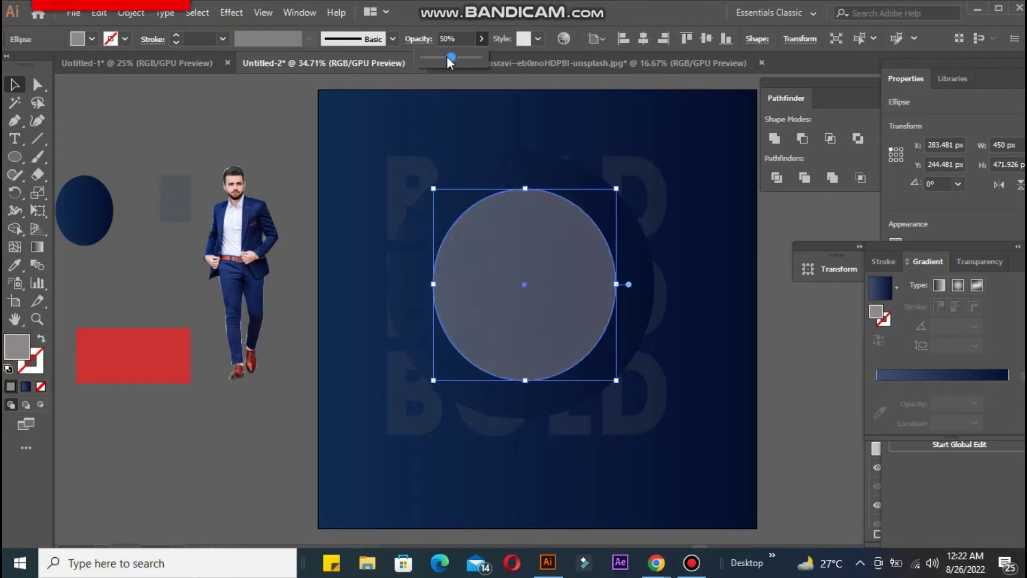
pyautogui.click(125, 150)
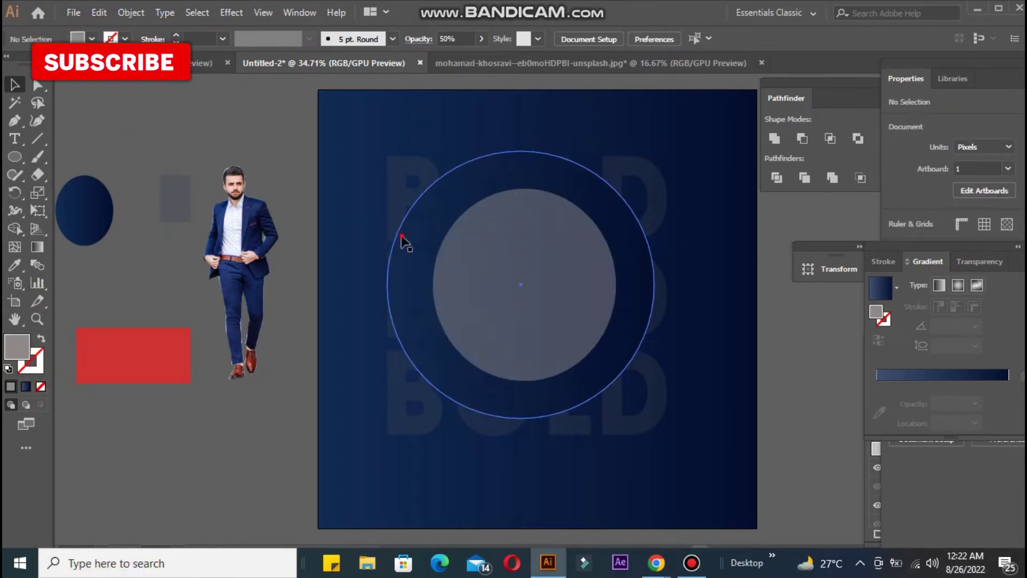
# Align the horizontal centres of the inner and outer circles and group the two circles
pyautogui.click(401, 242)
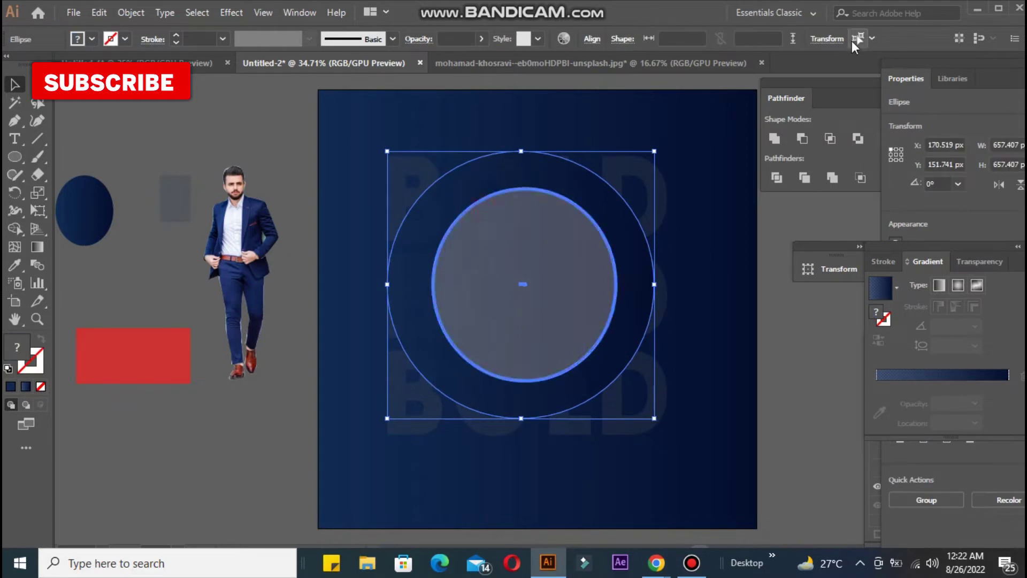
pyautogui.click(598, 39)
pyautogui.click(468, 82)
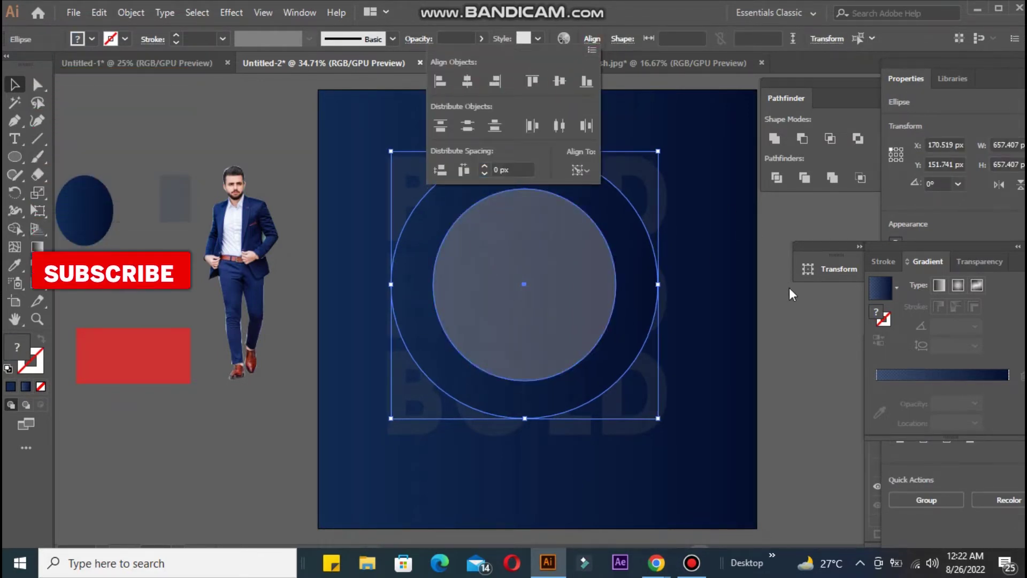
pyautogui.click(614, 297)
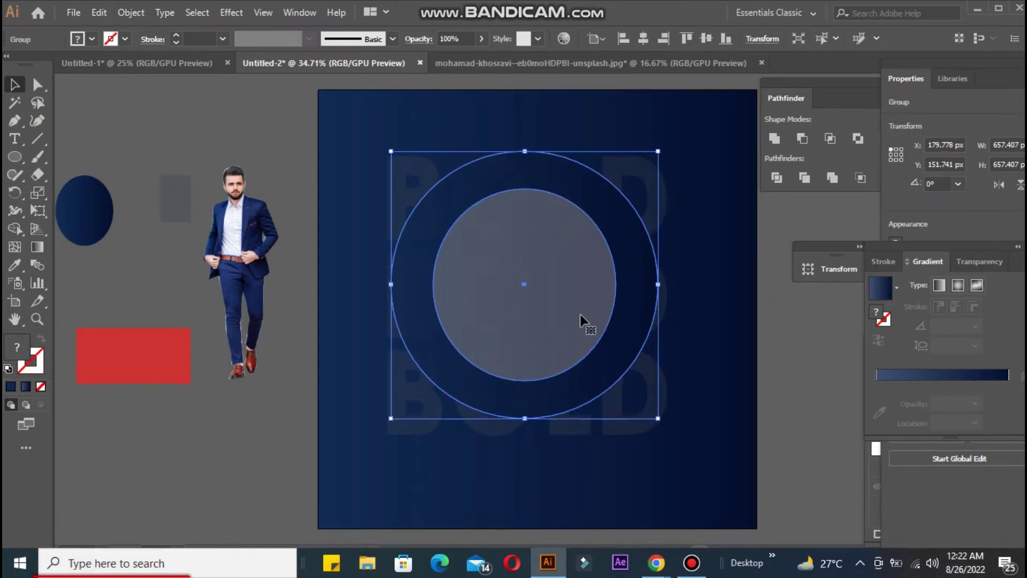
# Enlarge the circle group to about 737 × 737 px and centre it vertically and horizontally on the artboard
pyautogui.click(284, 137)
pyautogui.click(422, 216)
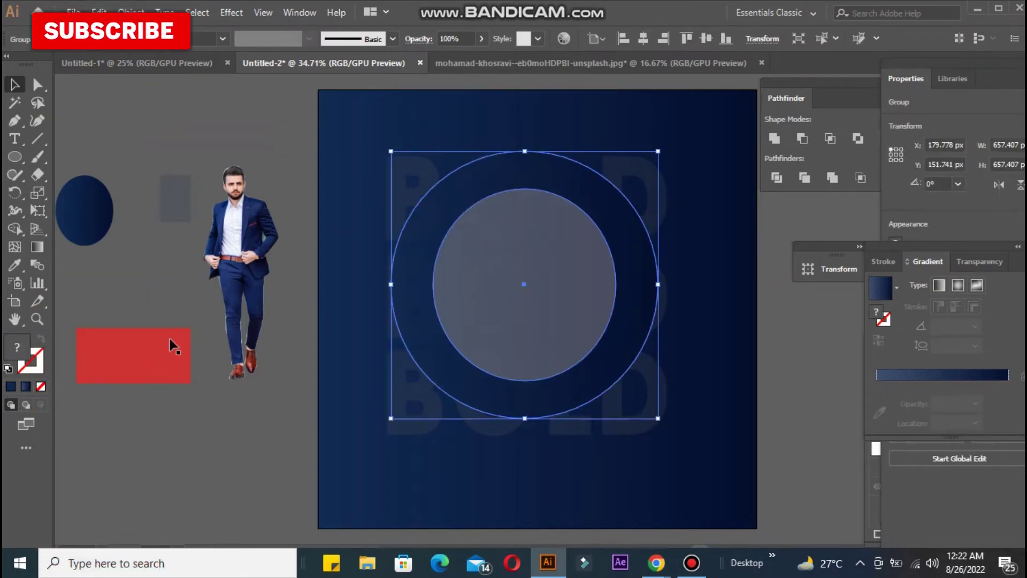
pyautogui.click(692, 563)
pyautogui.click(738, 435)
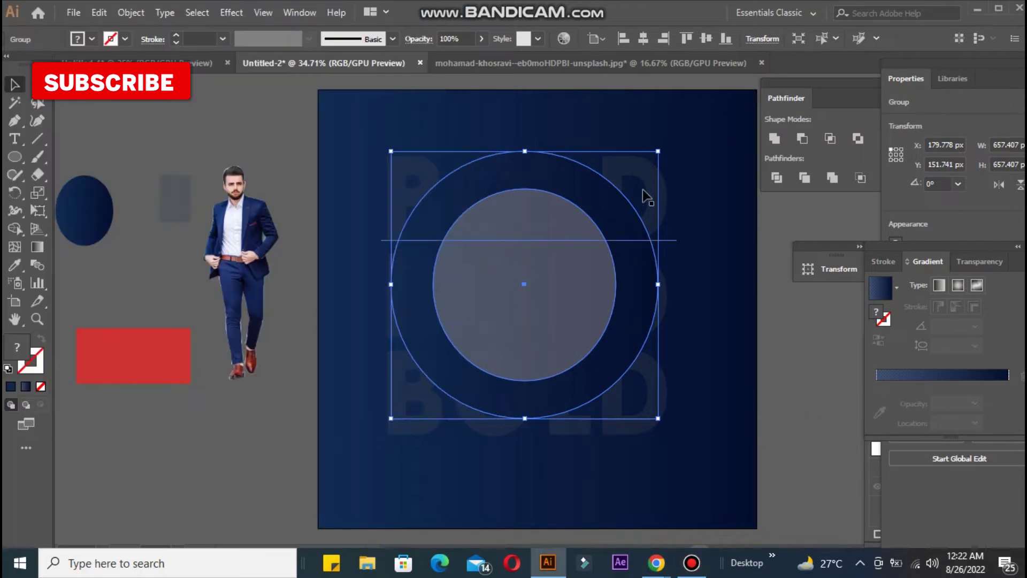
pyautogui.moveTo(658, 417); pyautogui.dragTo(690, 450)
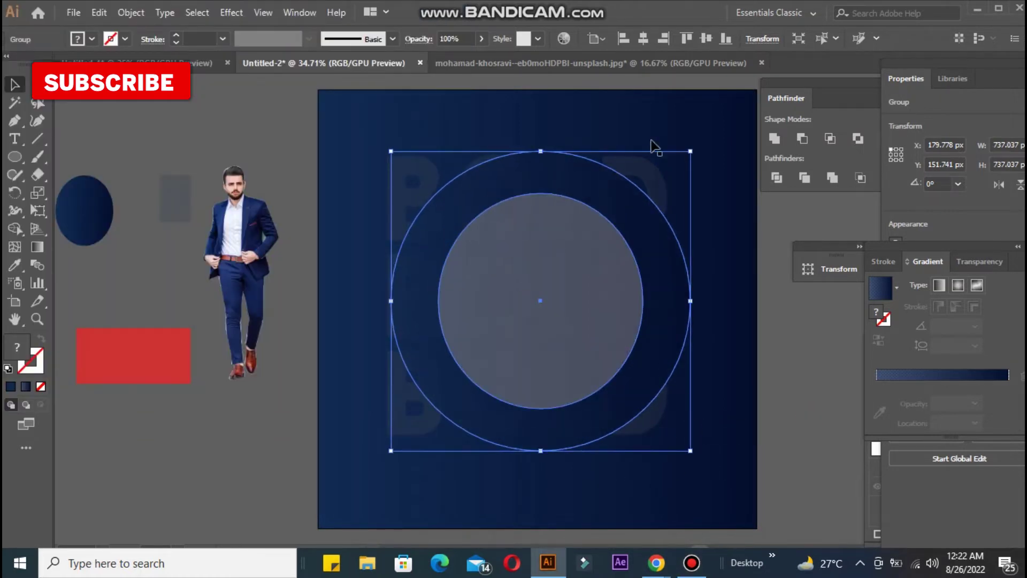
pyautogui.click(706, 39)
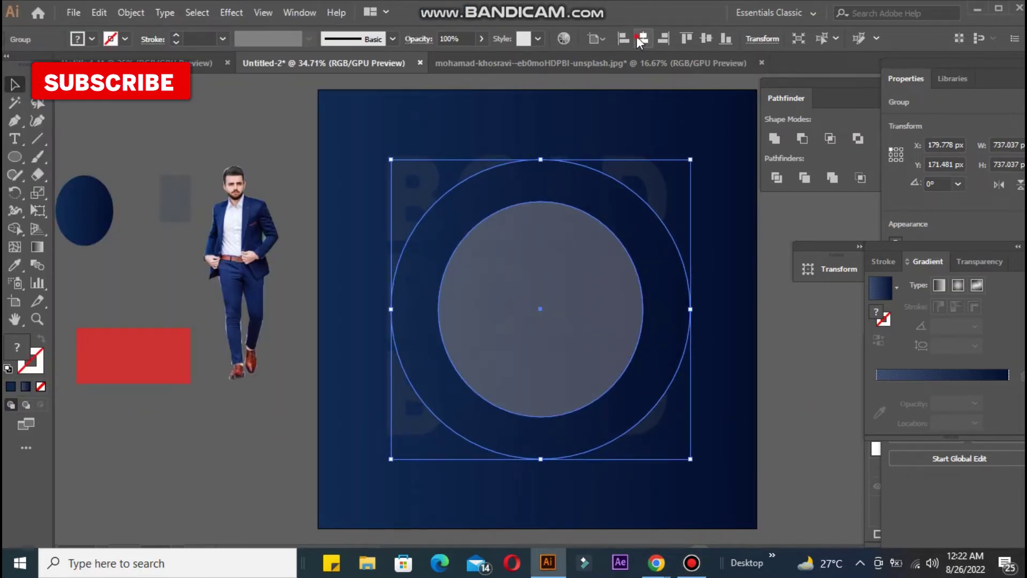
pyautogui.click(641, 39)
pyautogui.click(791, 406)
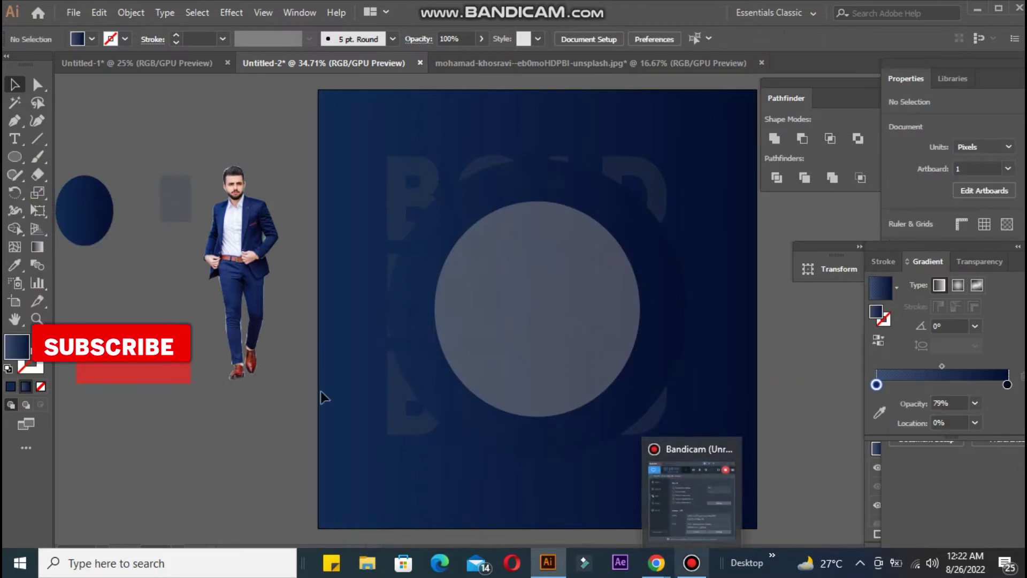
# Enlarge the BOLD text group to about 862 × 835 px and centre it horizontally on the artboard
pyautogui.click(408, 178)
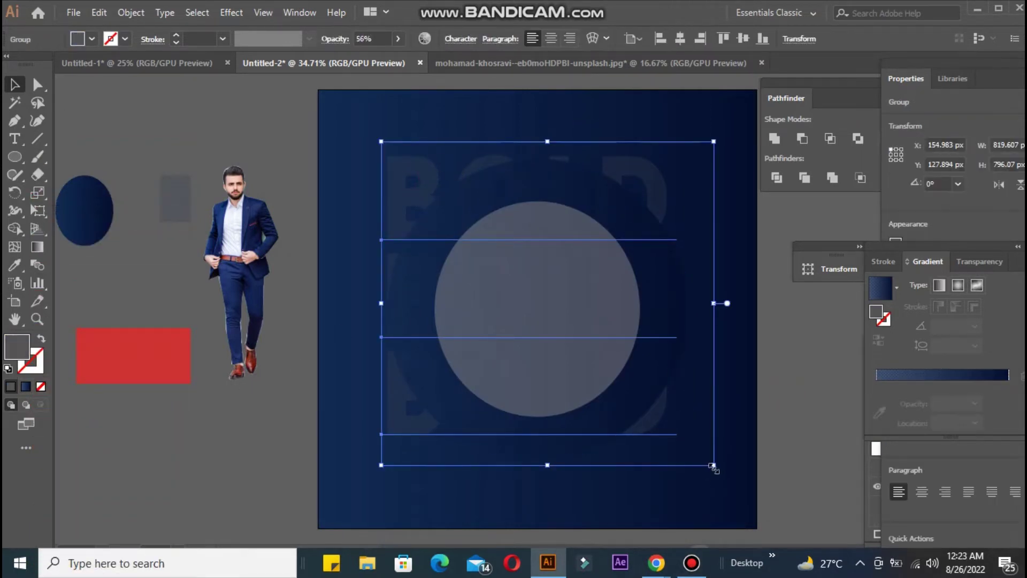
pyautogui.moveTo(713, 466); pyautogui.dragTo(731, 480)
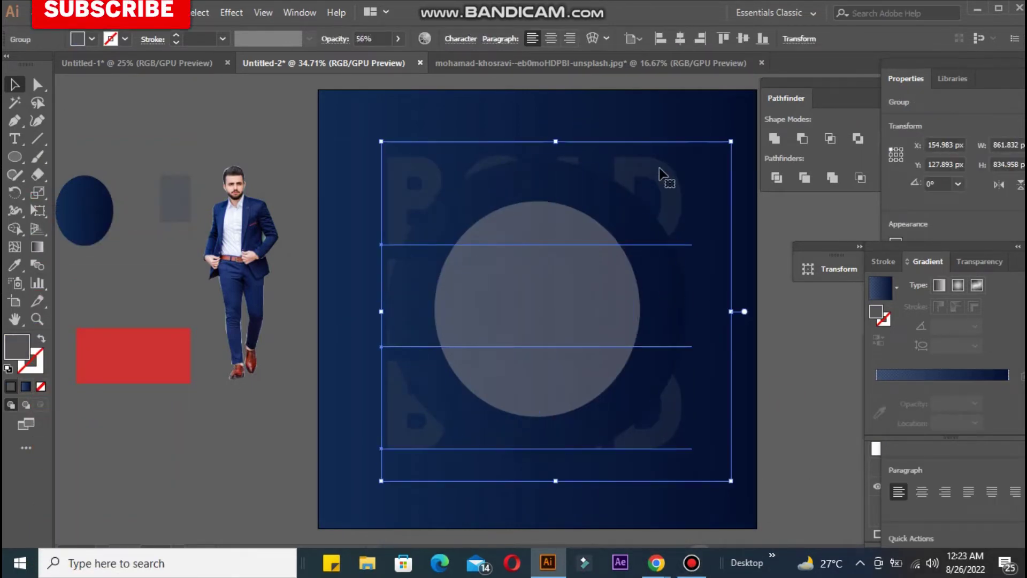
pyautogui.click(682, 41)
pyautogui.click(785, 426)
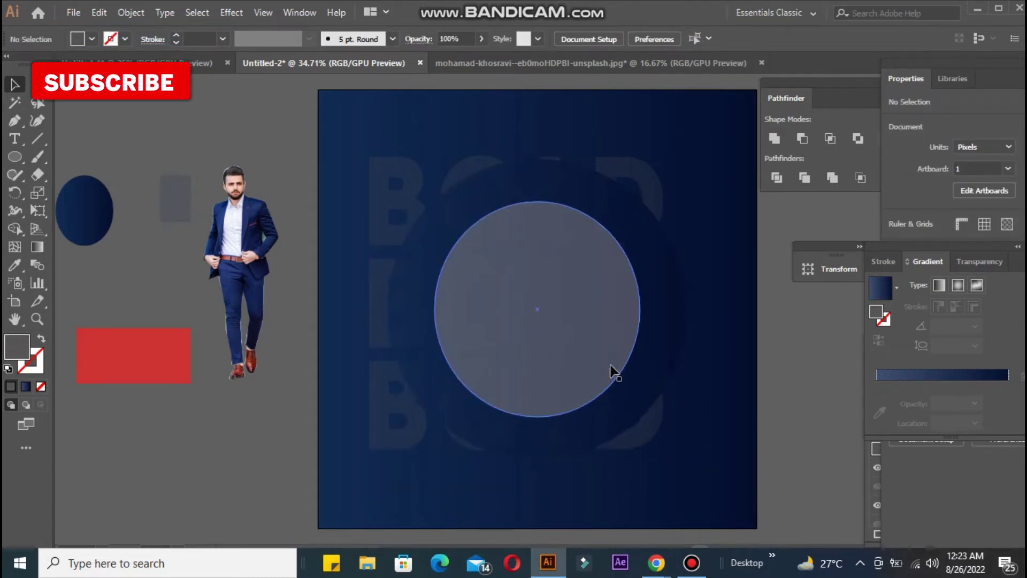
# Select the circle group together with the BOLD text group
pyautogui.click(587, 422)
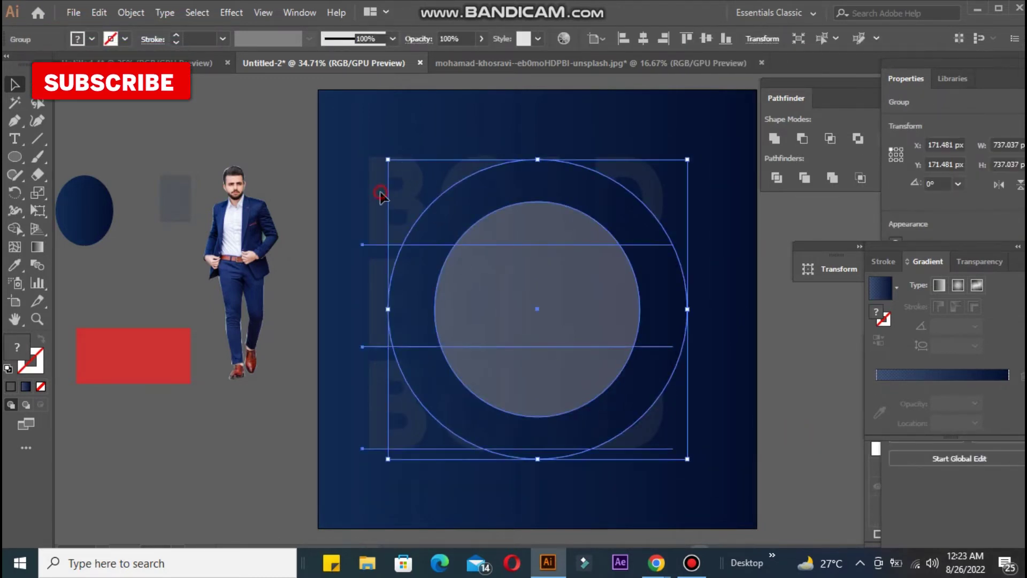
pyautogui.keyDown('shift'); pyautogui.click(380, 193); pyautogui.keyUp('shift')
pyautogui.click(454, 211)
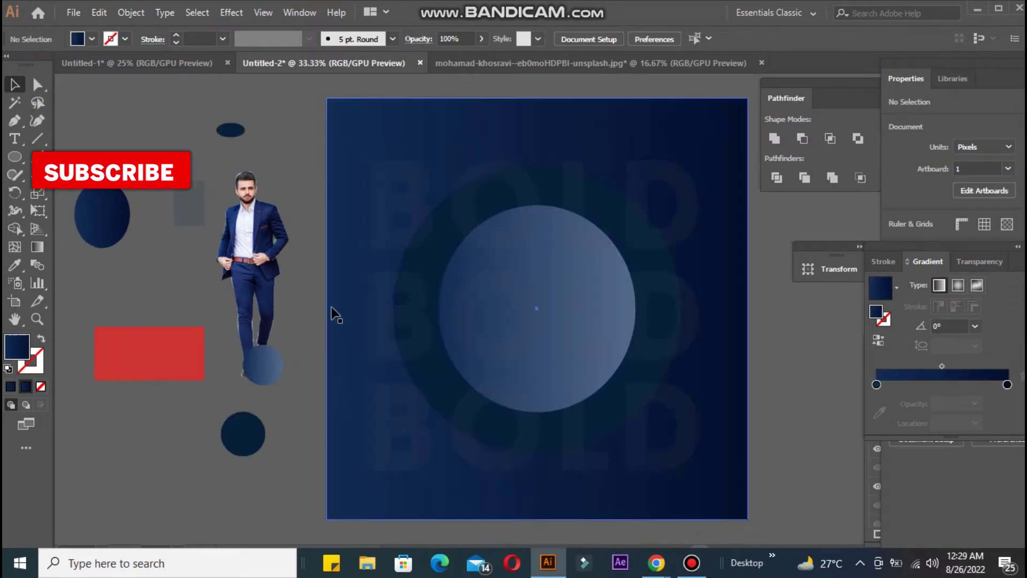
# Move the cut-out man onto the middle of the circles and bring him to the front
pyautogui.moveTo(246, 254); pyautogui.dragTo(522, 271)
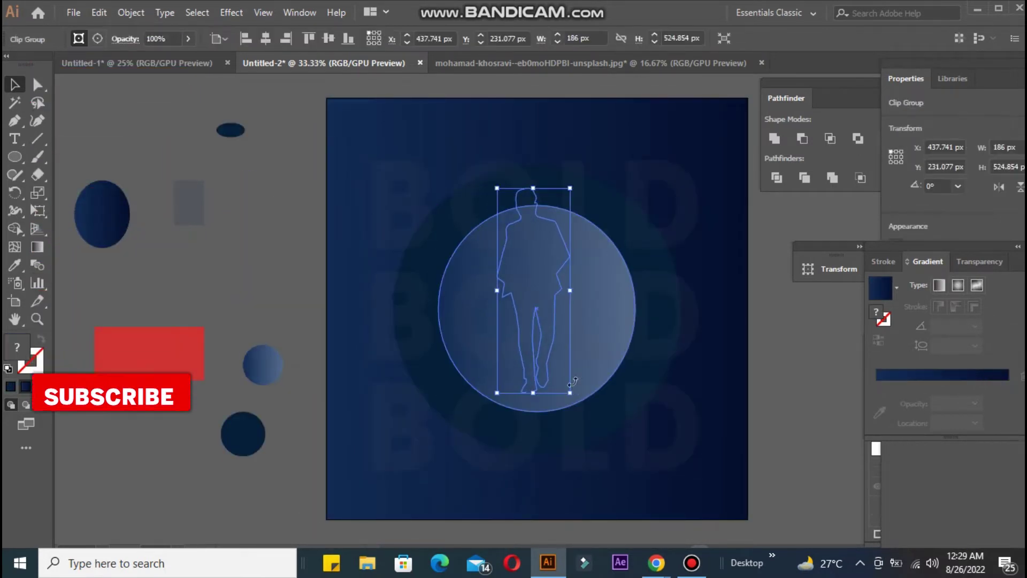
pyautogui.rightClick(523, 299)
pyautogui.moveTo(657, 464)
pyautogui.click(743, 465)
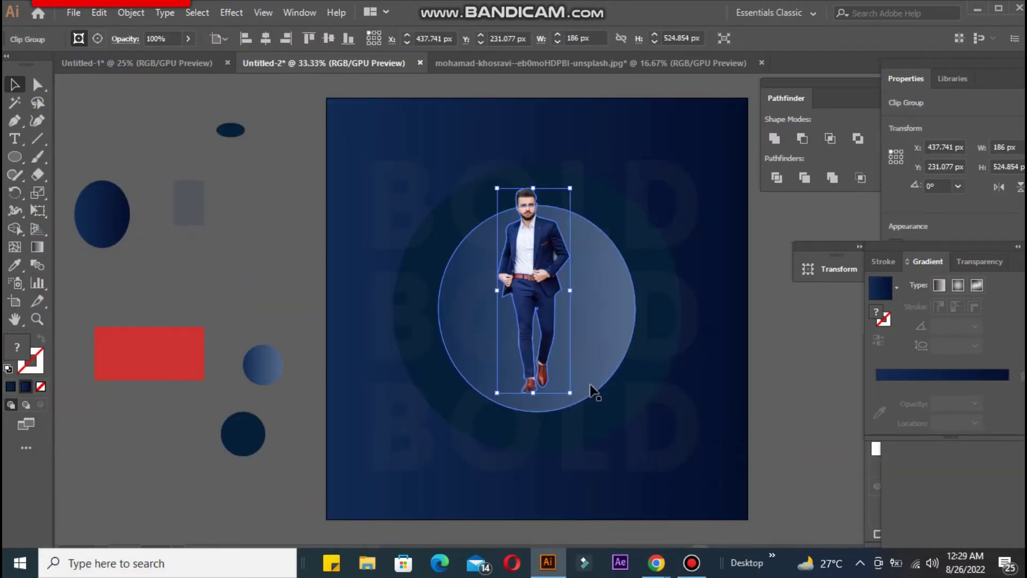
# Enlarge the man to about 390 × 993 px and centre him horizontally and vertically on the artboard
pyautogui.moveTo(571, 394); pyautogui.dragTo(683, 498)
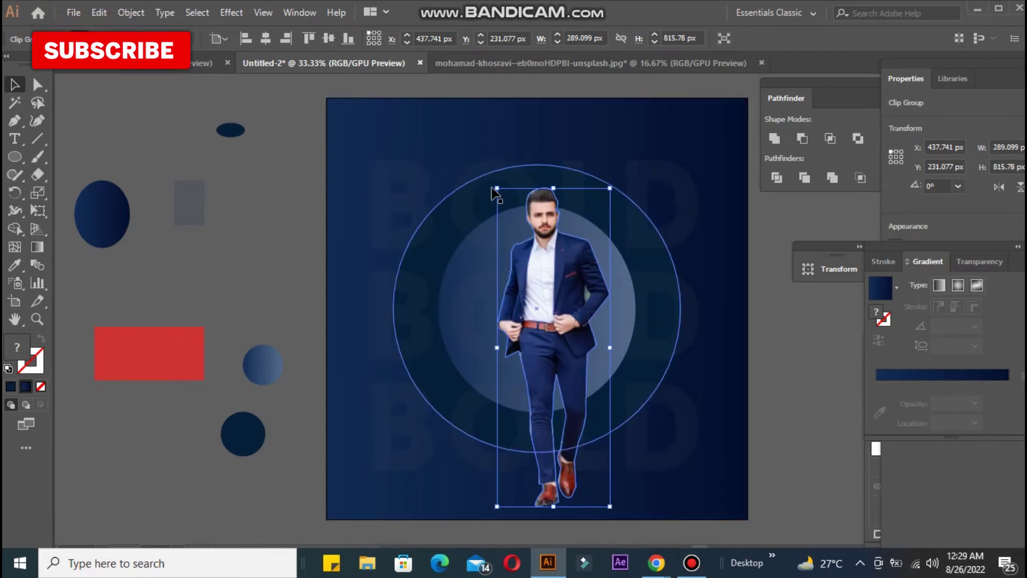
pyautogui.moveTo(494, 187); pyautogui.dragTo(458, 119)
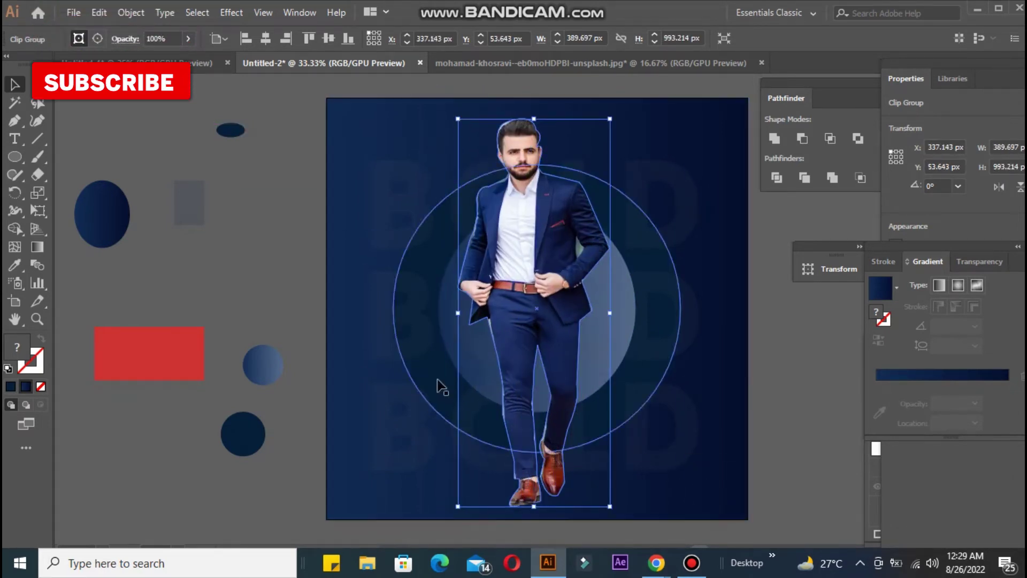
pyautogui.click(266, 39)
pyautogui.click(325, 37)
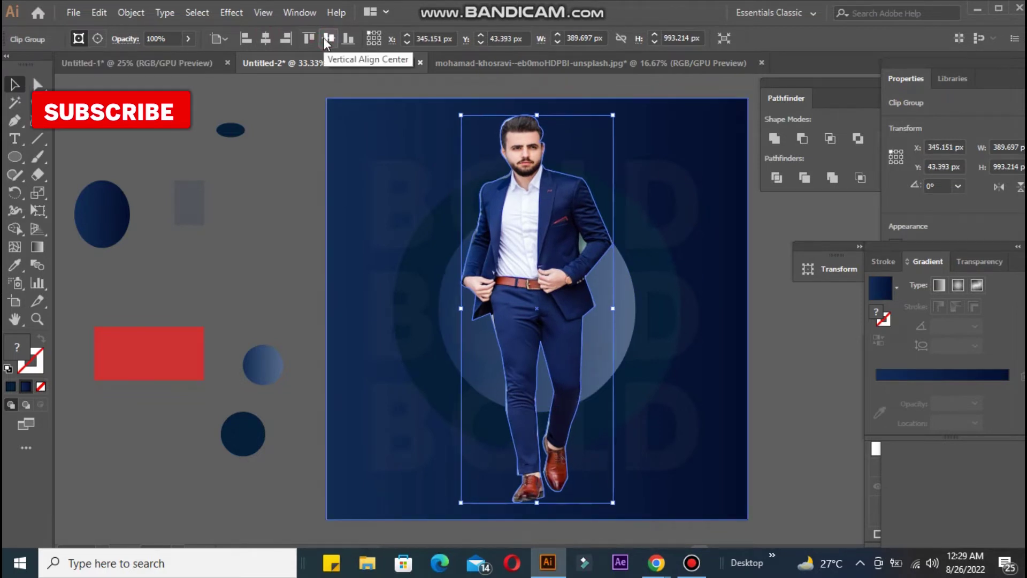
pyautogui.click(294, 143)
# Enlarge the man slightly to about 397 × 1011 px and centre him on the artboard again
pyautogui.click(550, 343)
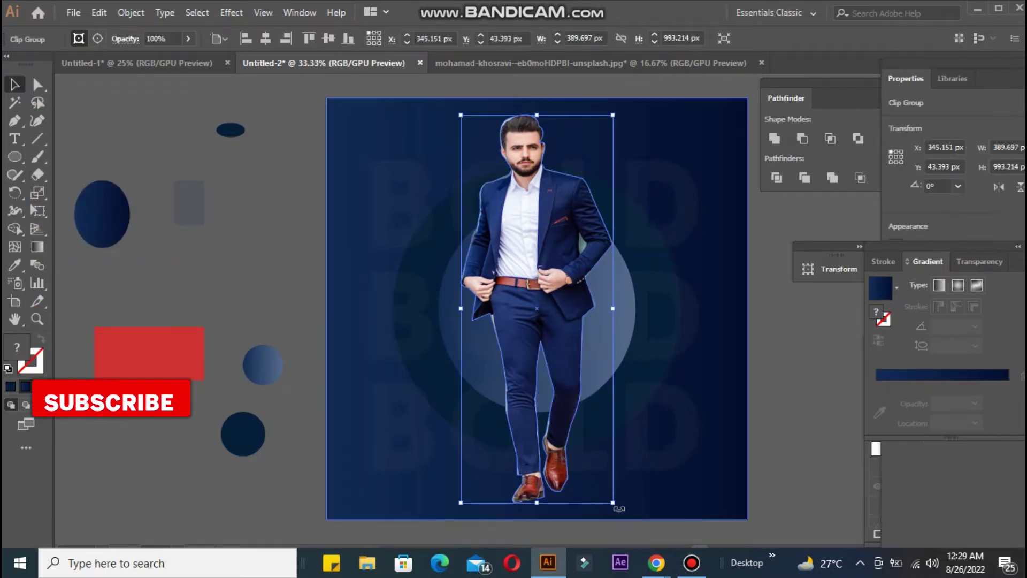
pyautogui.moveTo(613, 503); pyautogui.dragTo(617, 508)
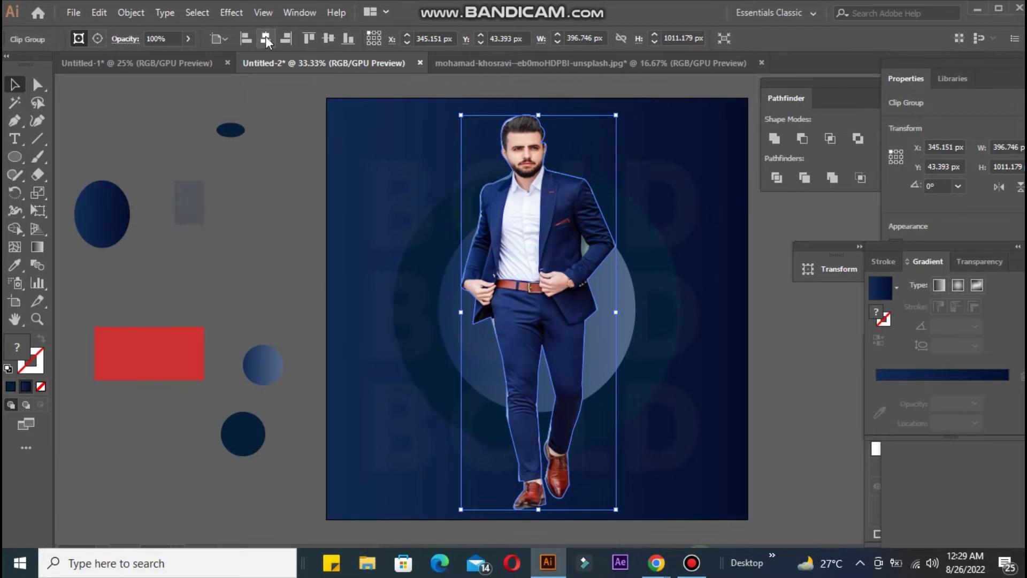
pyautogui.click(266, 38)
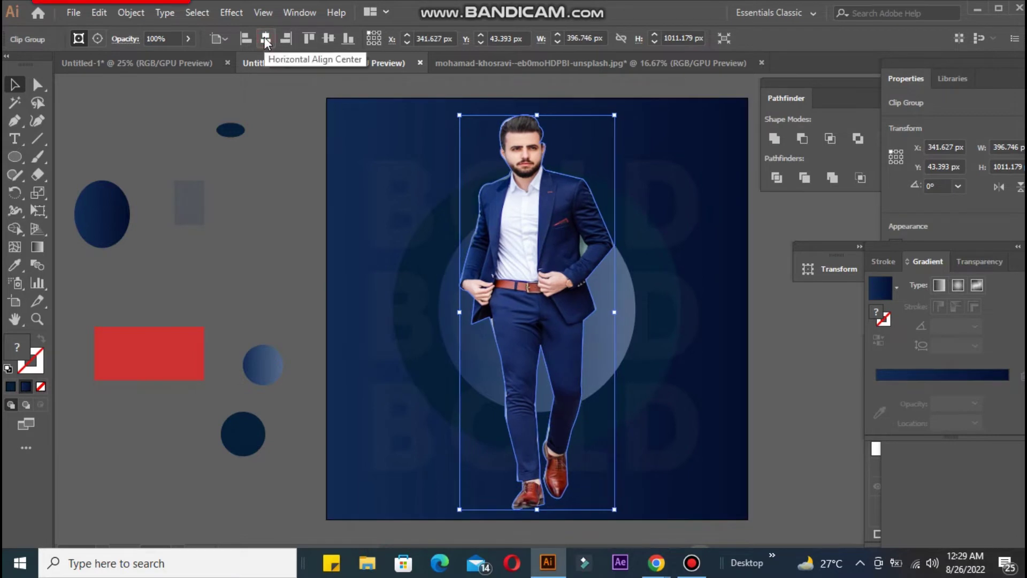
pyautogui.click(262, 181)
# Outline the man's clip group with a 3 pt dark navy stroke, colour 062039
pyautogui.click(506, 319)
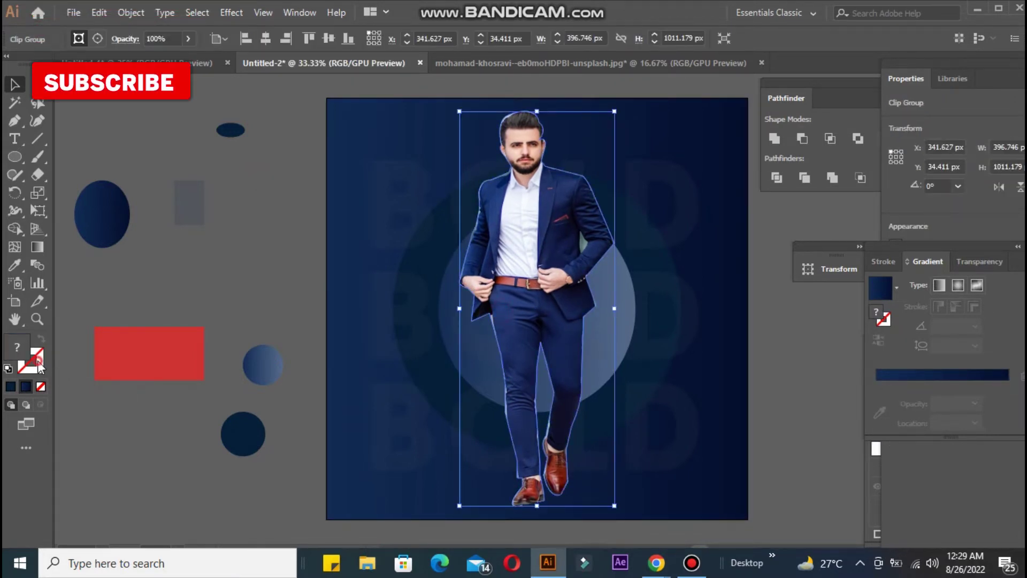
pyautogui.click(12, 386)
pyautogui.click(14, 388)
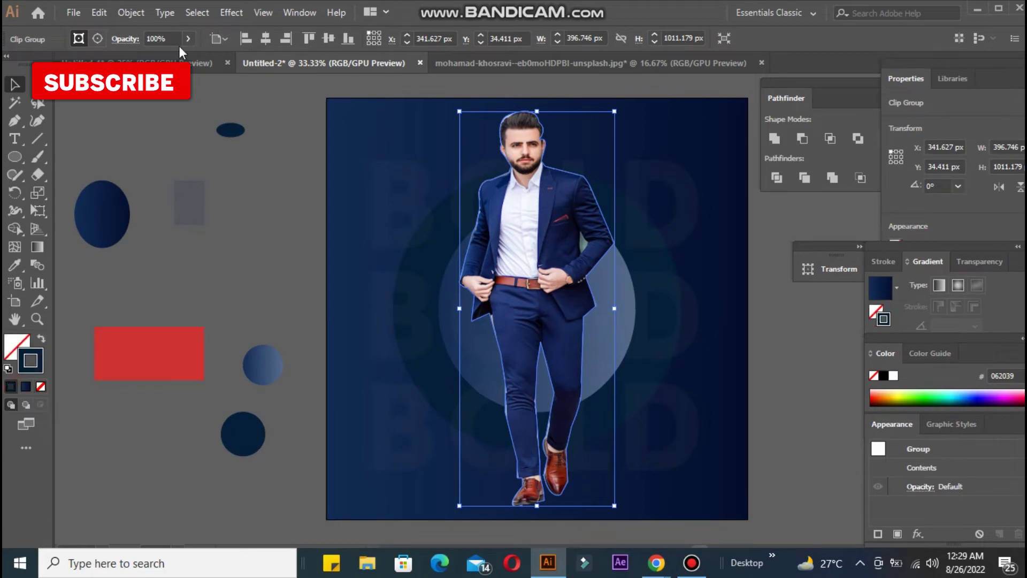
pyautogui.click(294, 8)
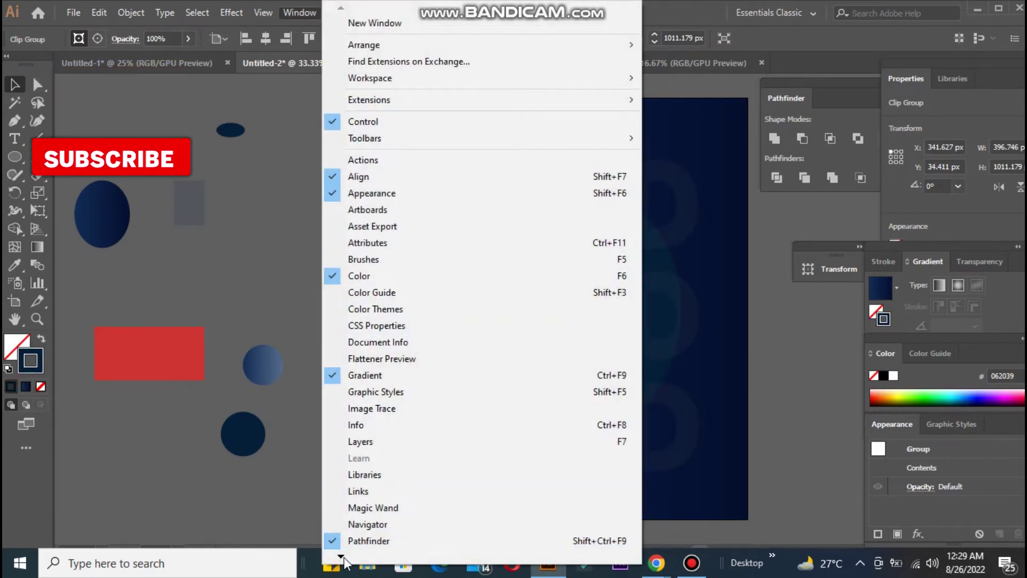
pyautogui.moveTo(342, 560)
pyautogui.click(369, 452)
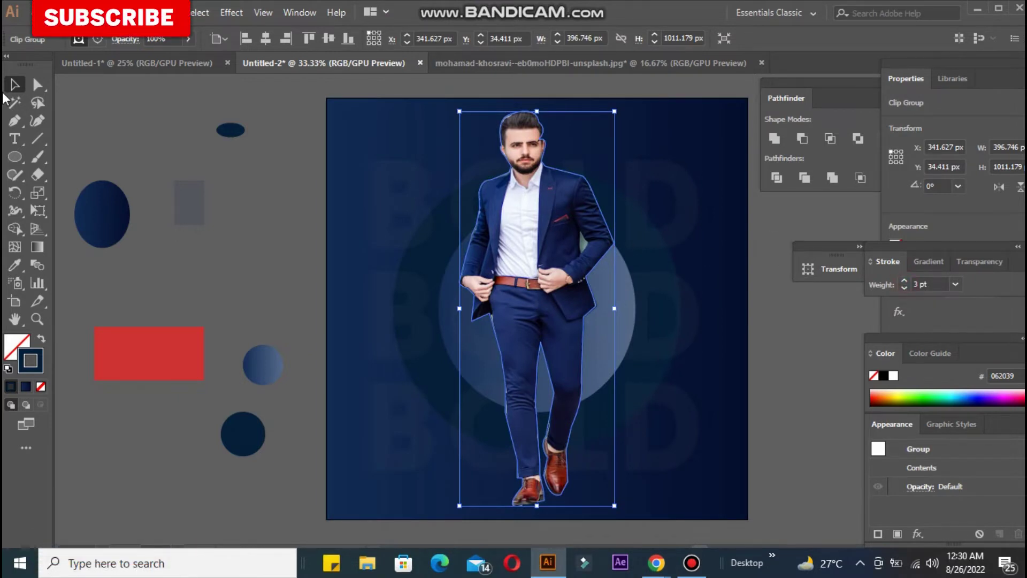
pyautogui.click(101, 103)
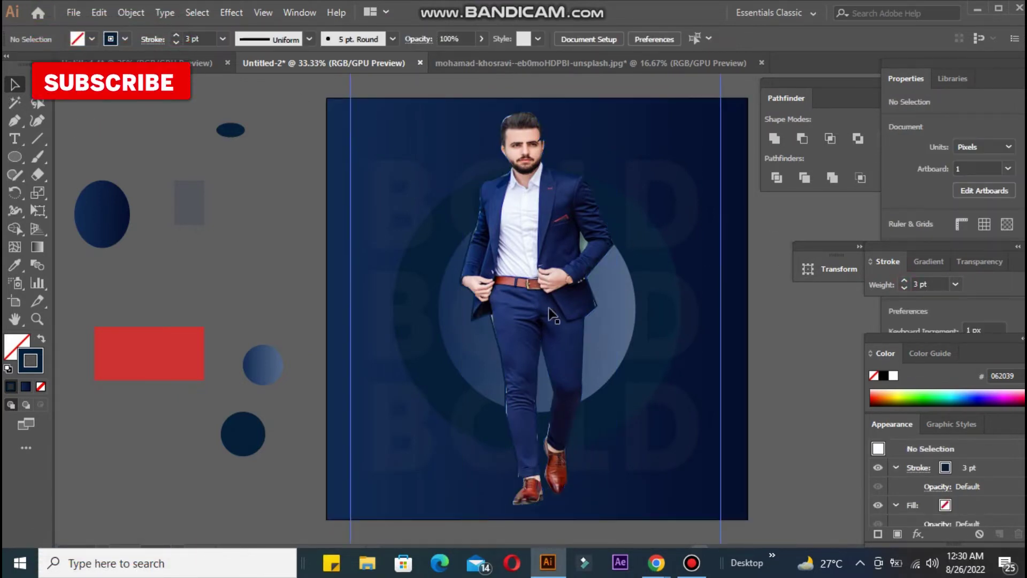
# Try an orange stroke, colour E99E00, and other spectrum colours on the man's outline
pyautogui.click(542, 284)
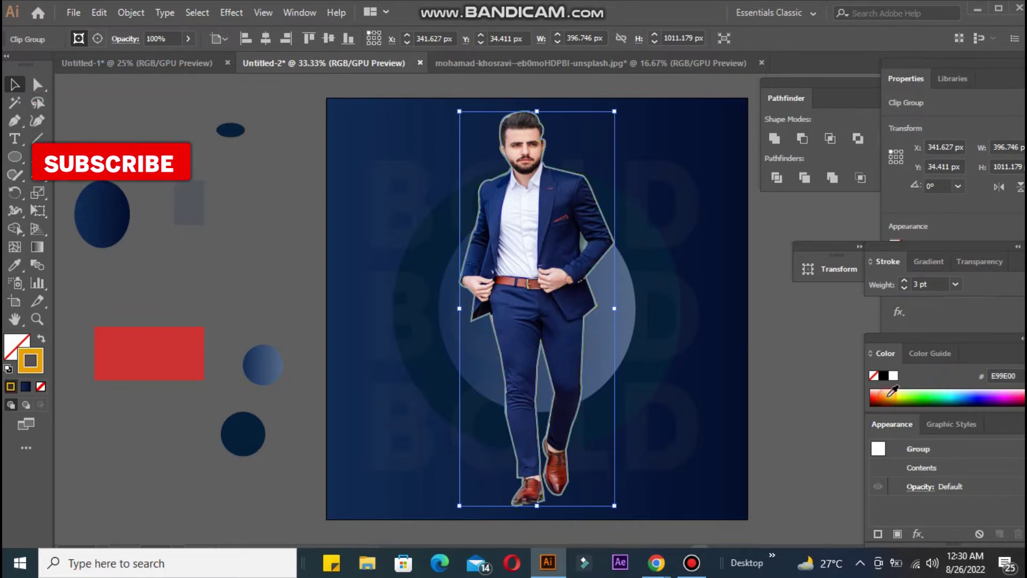
pyautogui.click(888, 396)
pyautogui.click(78, 109)
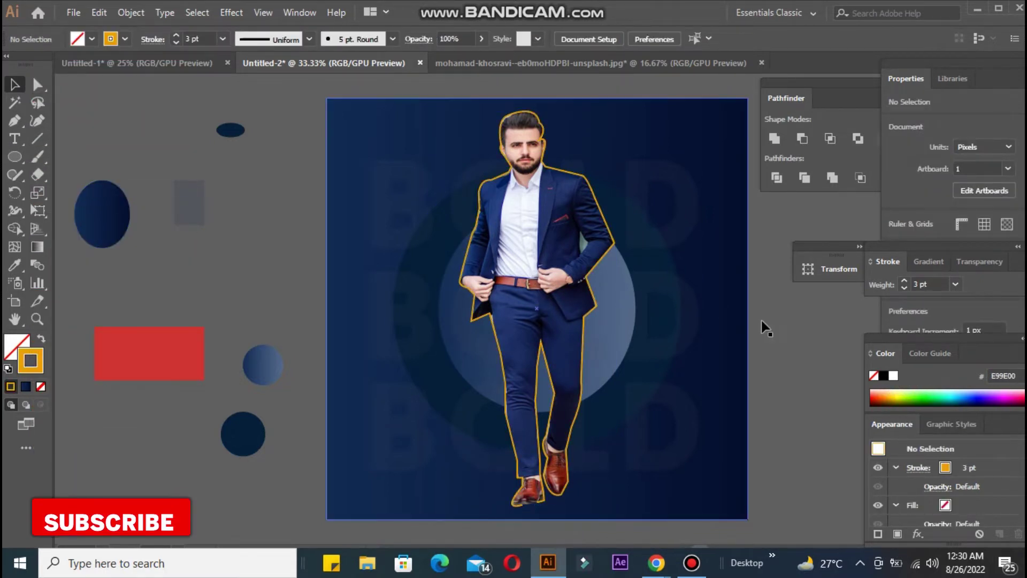
pyautogui.hotkey('ctrl', 'z')
pyautogui.click(946, 402)
pyautogui.click(961, 404)
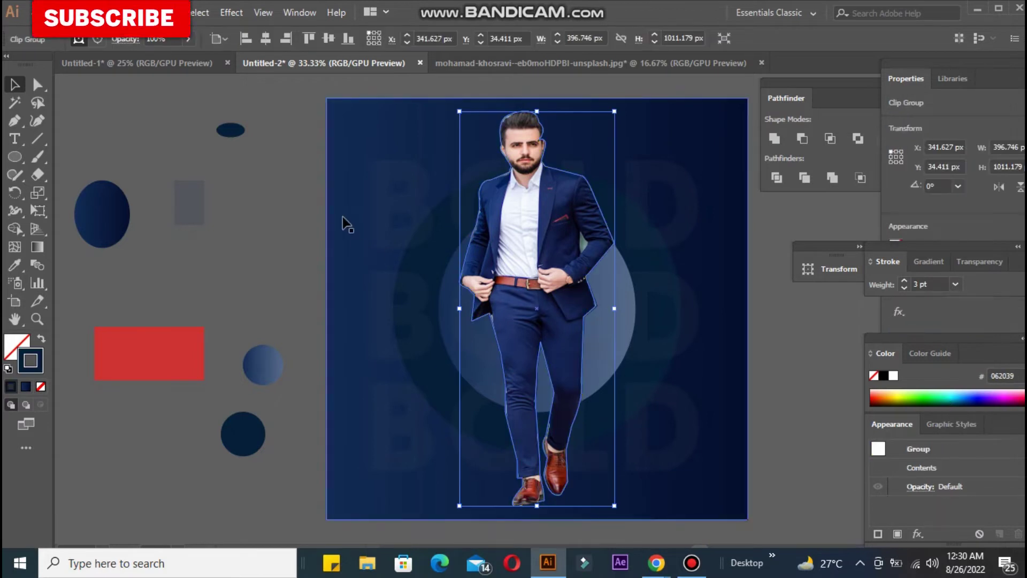
pyautogui.click(230, 189)
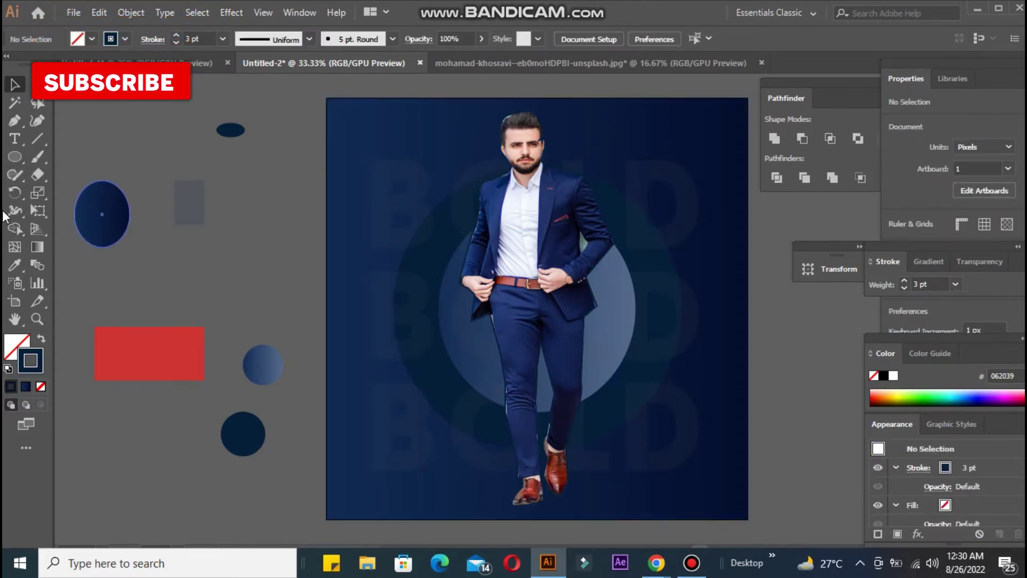
pyautogui.click(412, 269)
pyautogui.click(79, 121)
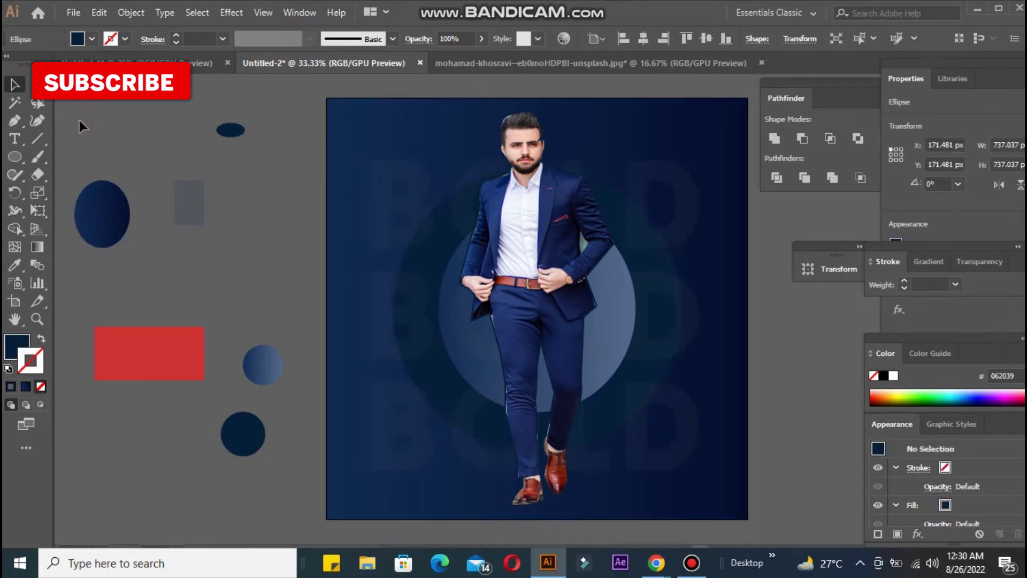